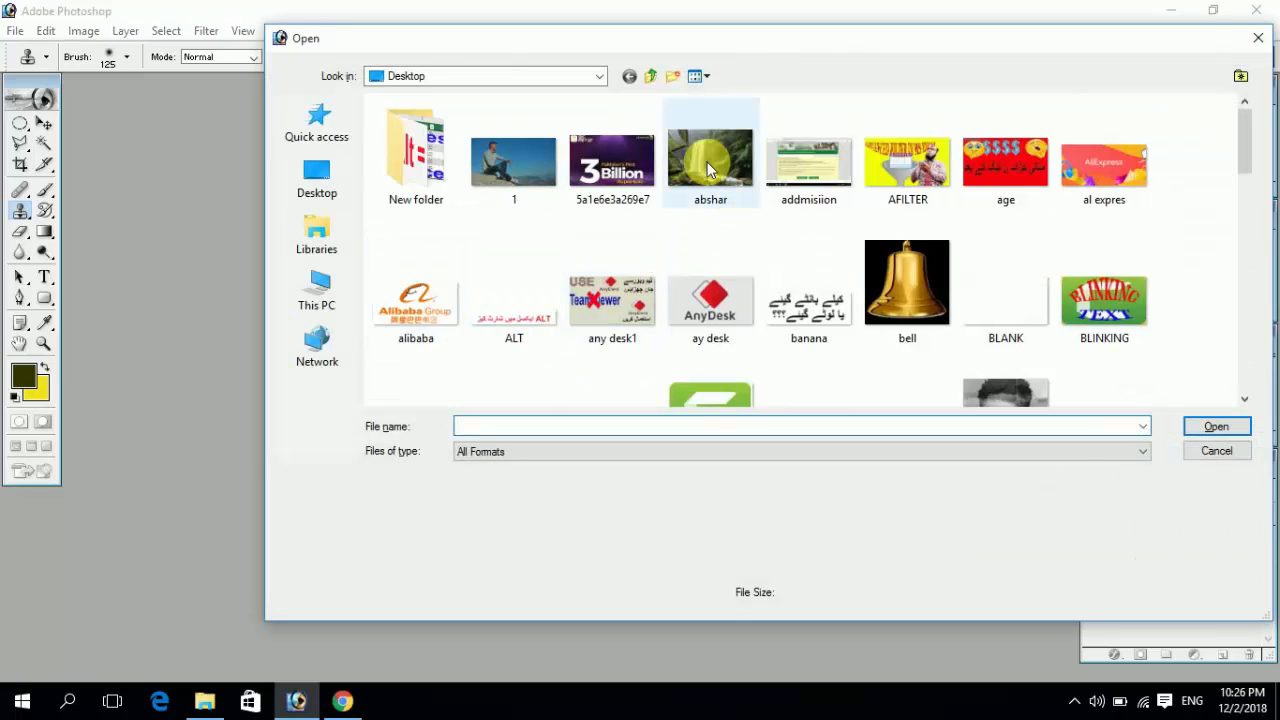
Step: Open abshar.jpg from the Desktop, enlarge its document window and view the image at 200%
double_click(707, 162)
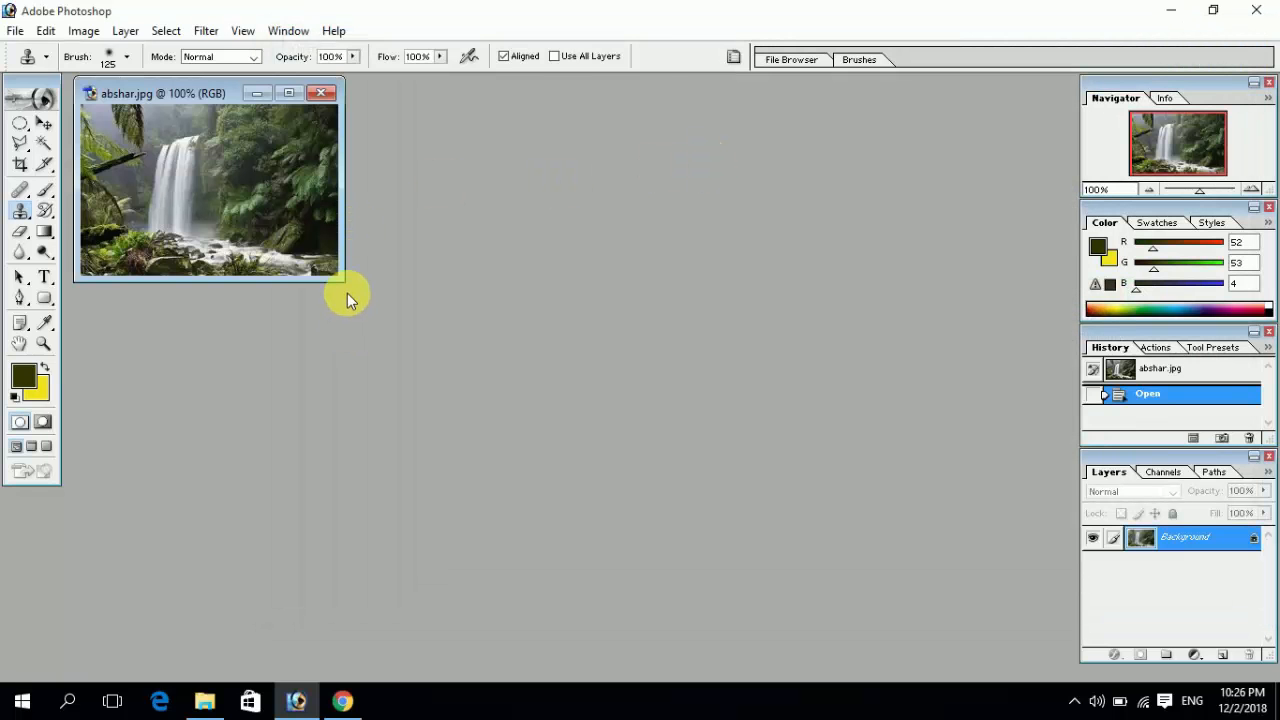
drag(344, 282, 709, 463)
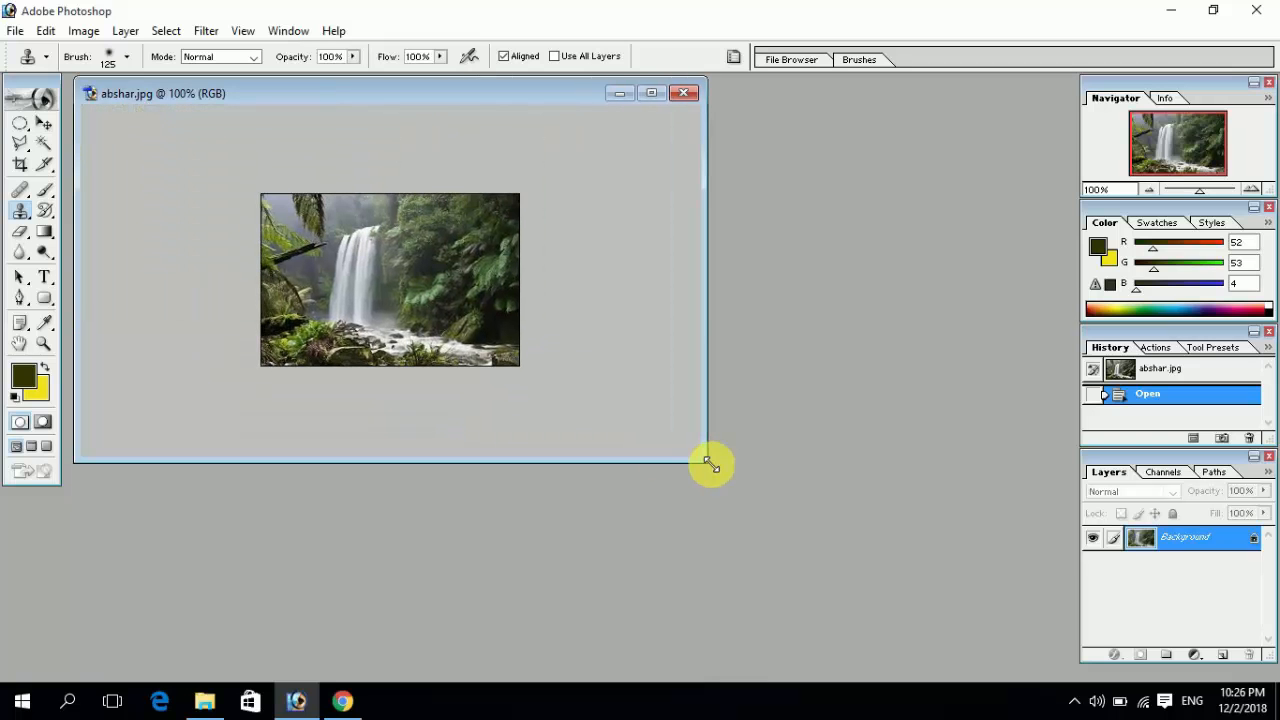
key(ctrl+plus)
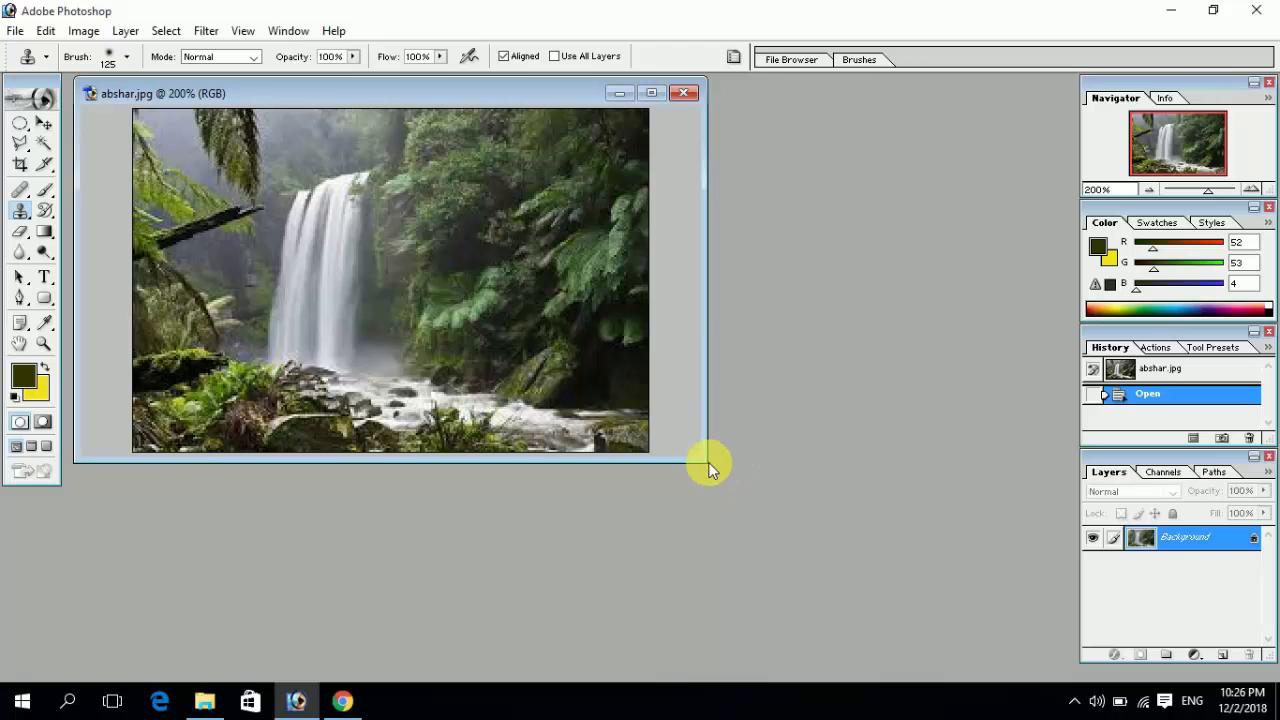
drag(705, 465, 820, 530)
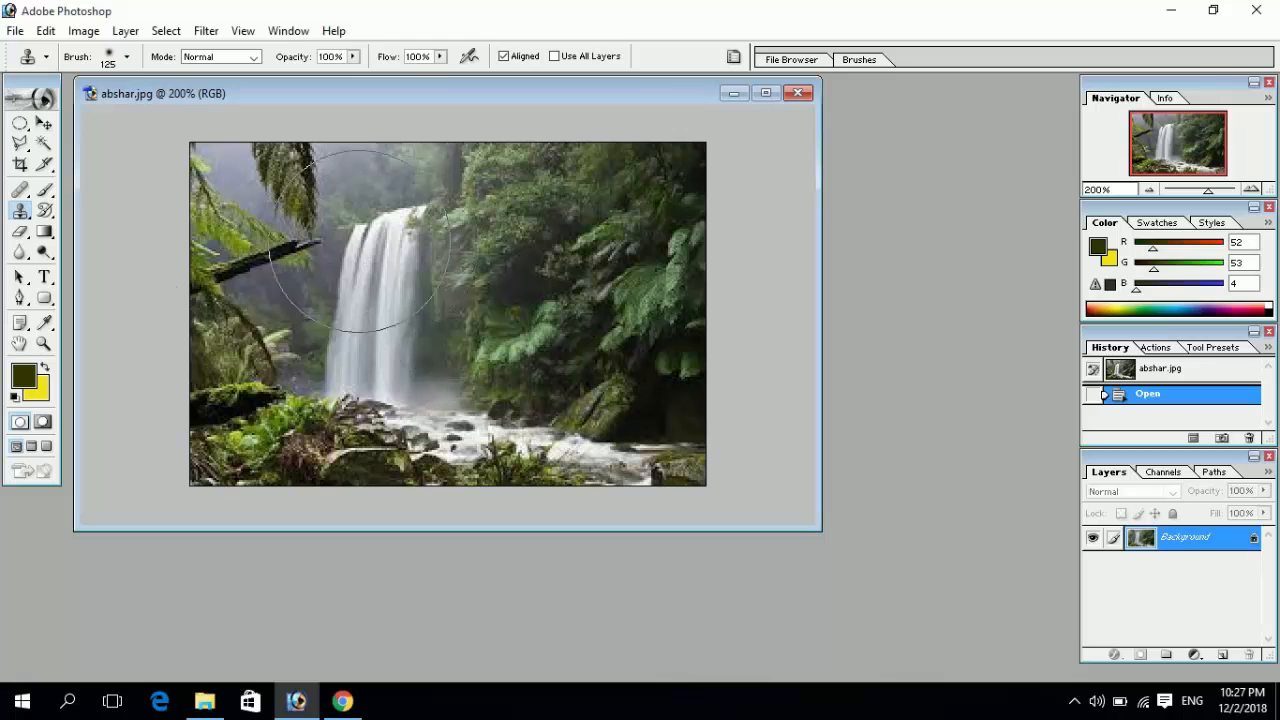
Step: Set the Clone Stamp tool to a 31 px brush and sample the top of the waterfall as the source
click(44, 123)
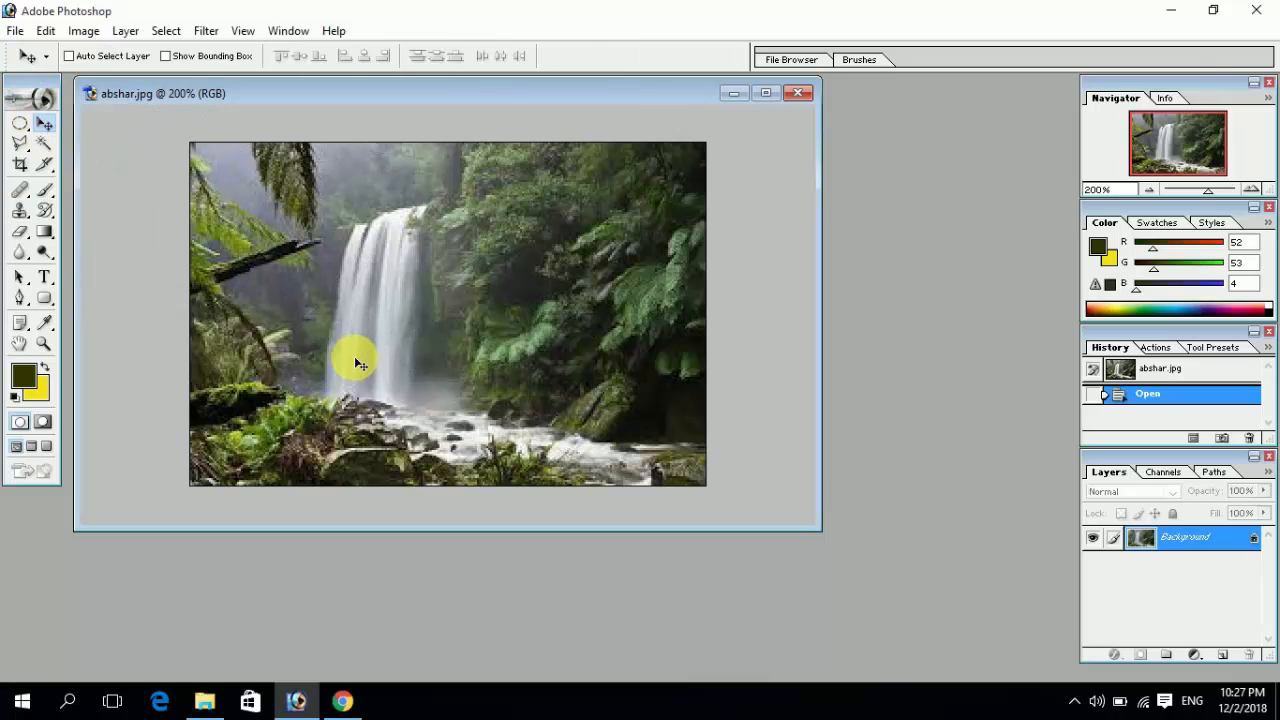
key(s)
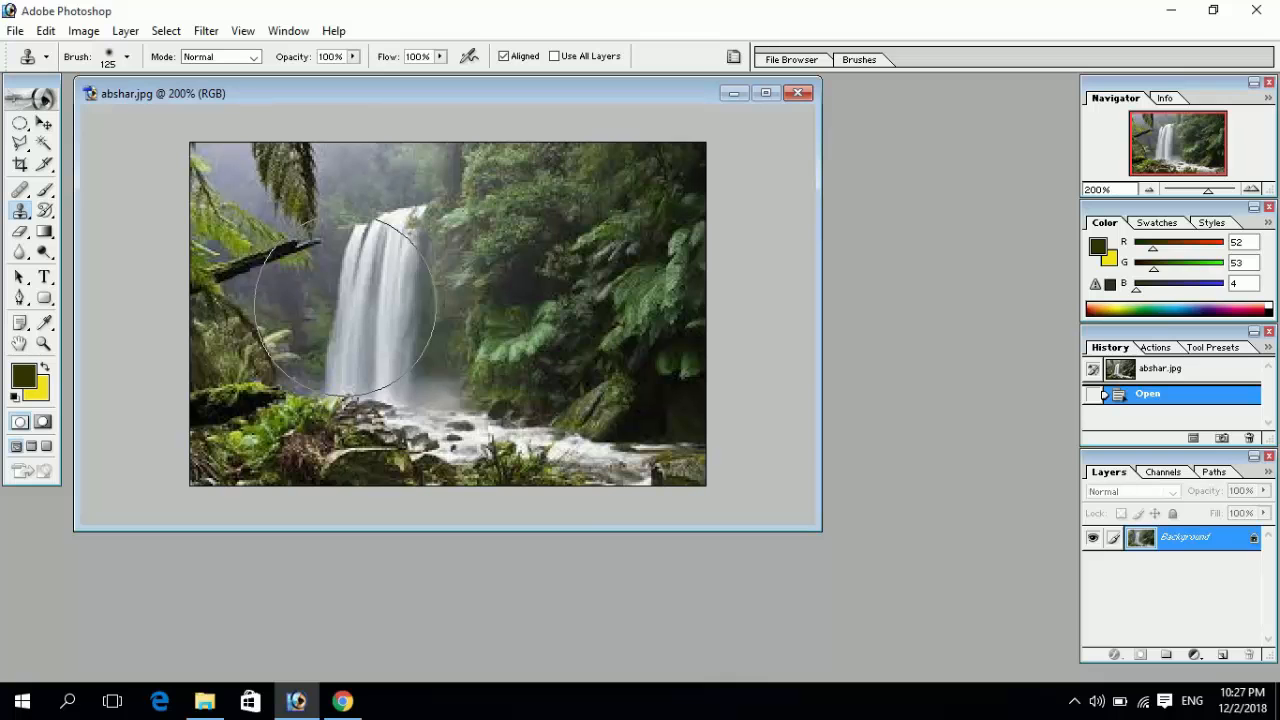
right_click(345, 306)
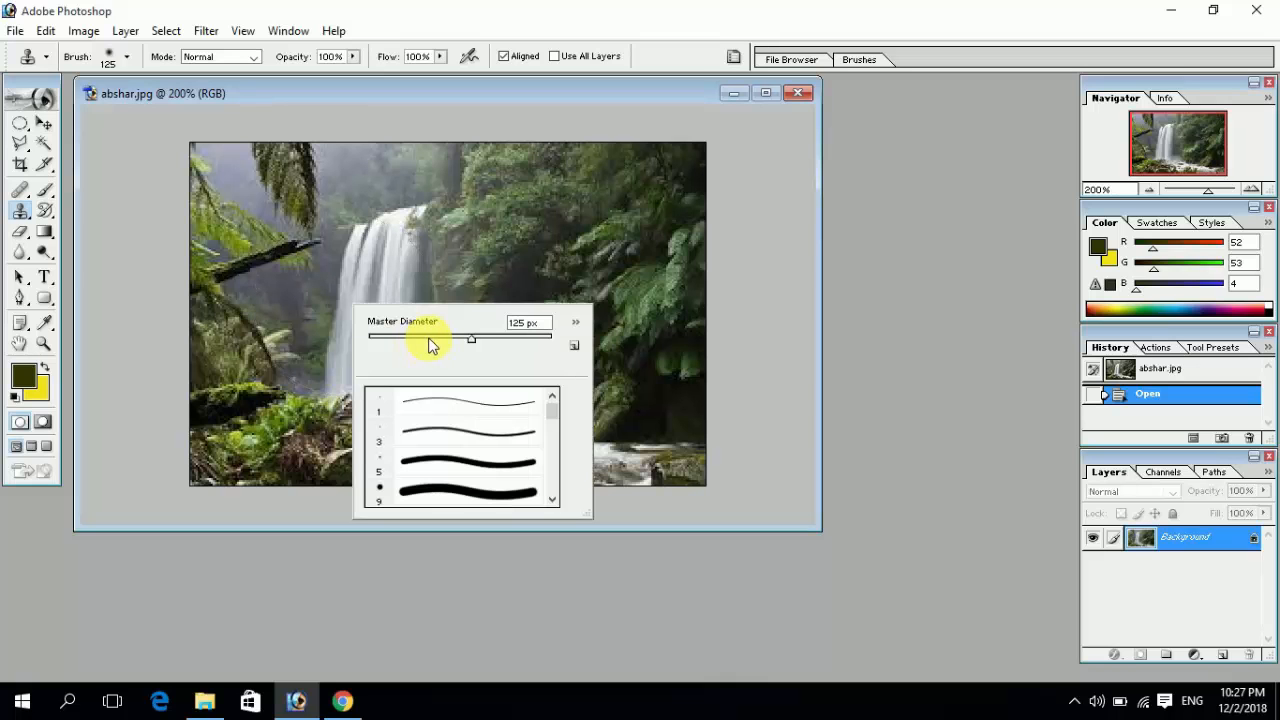
drag(431, 345, 404, 343)
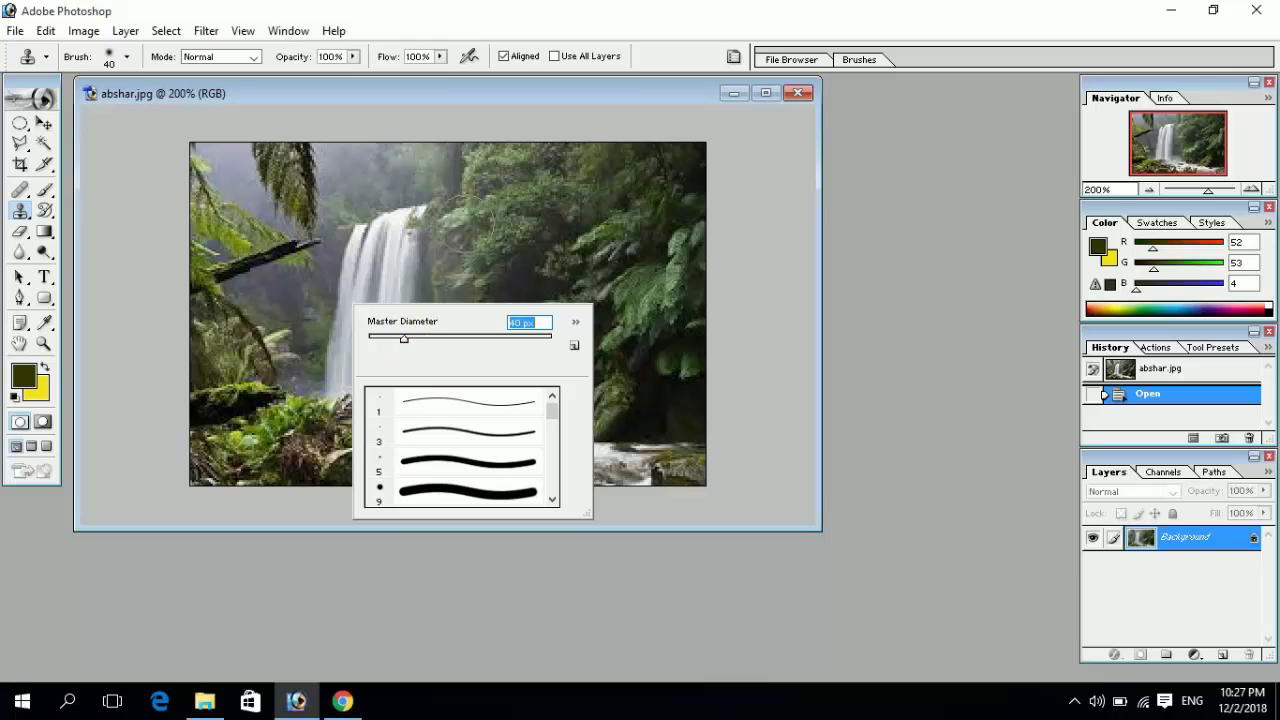
click(474, 100)
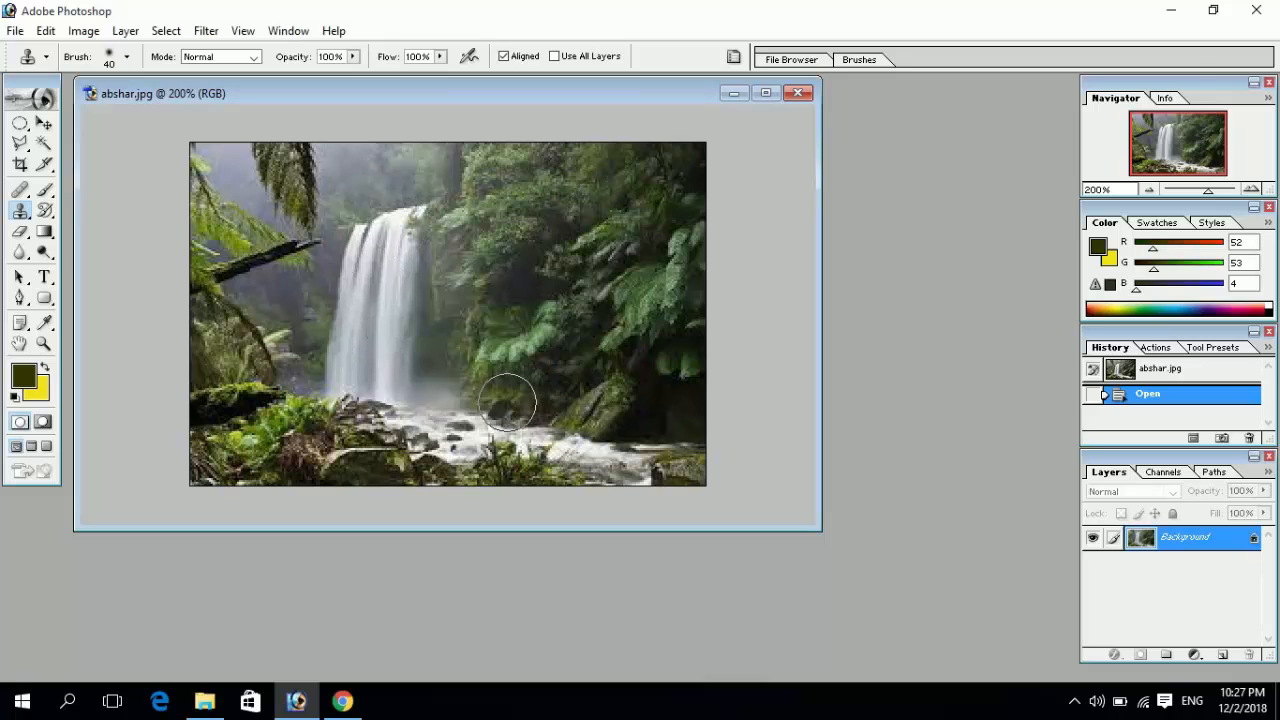
alt+click(391, 227)
right_click(548, 208)
drag(604, 248, 594, 243)
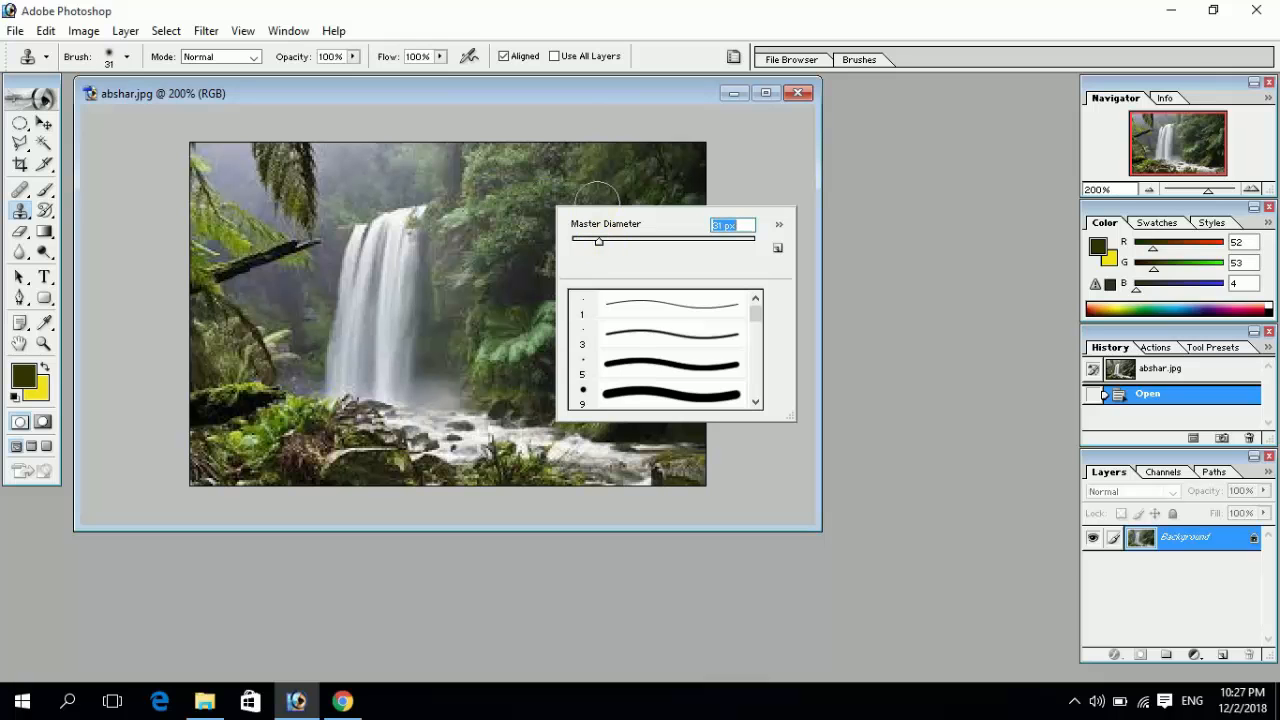
click(575, 105)
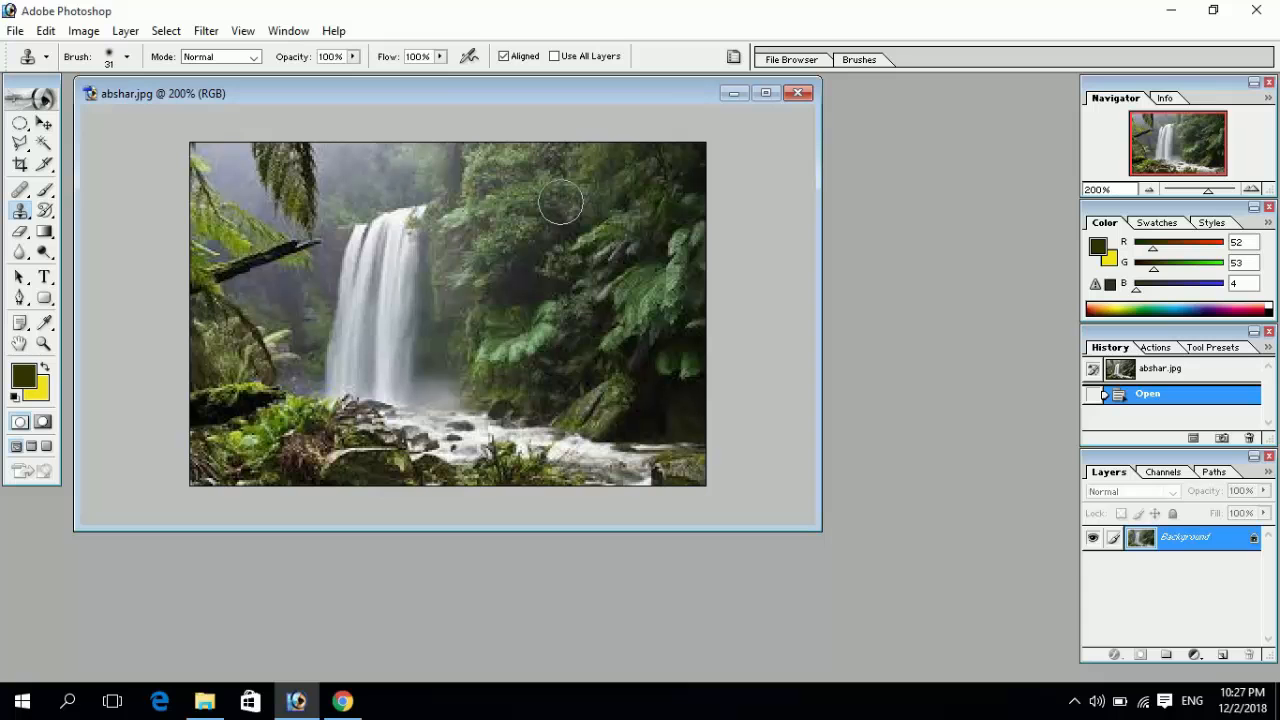
Step: Clone the waterfall onto the forested cliff to its right, painting the second fall down toward the rocks
mouse_move(577, 208)
mouse_down()
mouse_move(532, 221)
mouse_move(530, 263)
mouse_move(530, 283)
mouse_move(576, 225)
mouse_move(560, 325)
mouse_move(566, 300)
mouse_move(569, 310)
mouse_move(549, 301)
mouse_move(544, 316)
mouse_move(555, 353)
mouse_move(541, 339)
mouse_move(534, 350)
mouse_move(531, 325)
mouse_move(529, 345)
mouse_move(551, 342)
mouse_move(551, 383)
mouse_move(531, 374)
mouse_move(528, 393)
mouse_move(537, 339)
mouse_move(550, 336)
mouse_move(397, 294)
mouse_move(391, 327)
mouse_up()
click(391, 327)
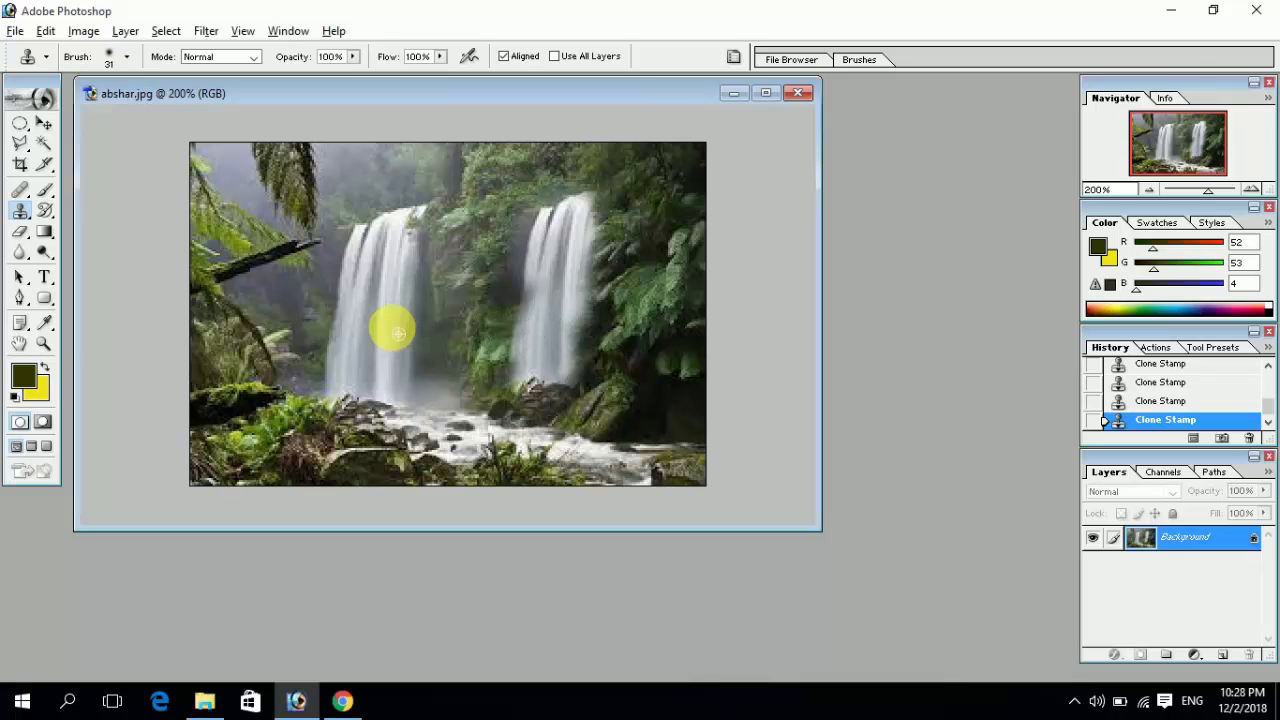
mouse_move(530, 348)
mouse_down()
mouse_move(526, 421)
mouse_move(585, 373)
mouse_move(563, 408)
mouse_up()
drag(563, 362, 561, 390)
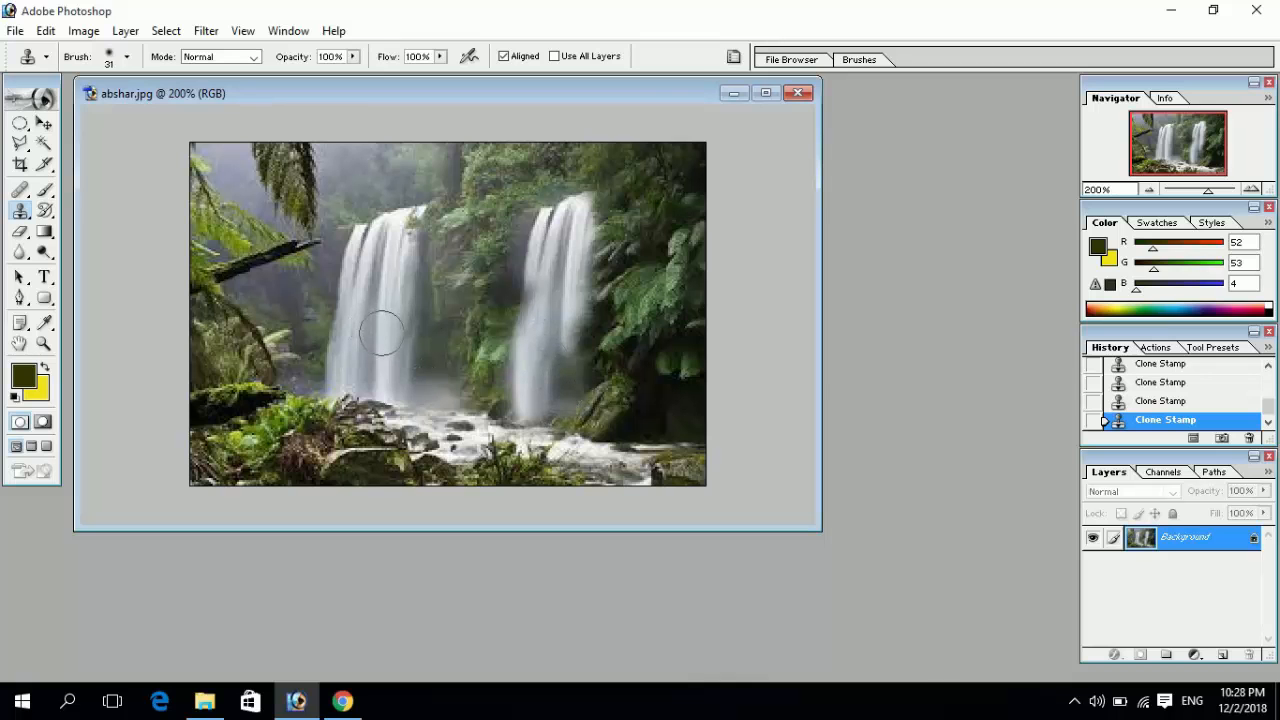
click(532, 368)
drag(562, 348, 553, 407)
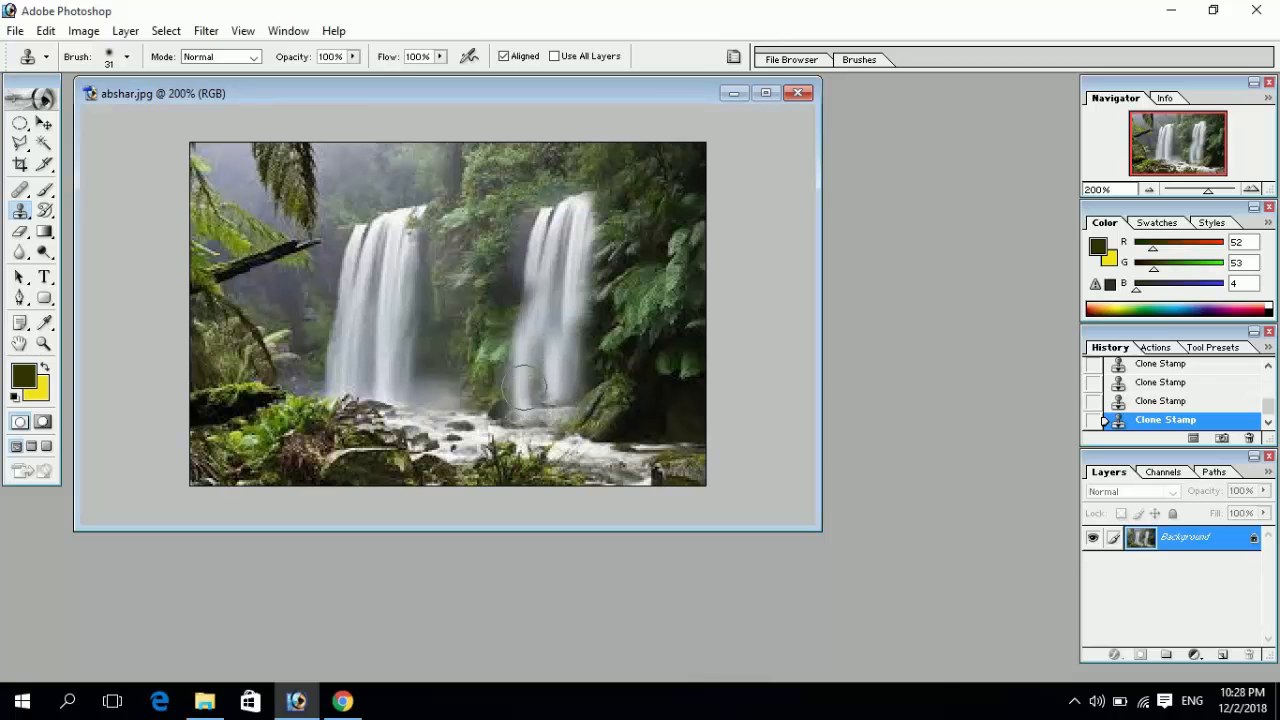
Step: Resample the lower part of the original waterfall and fill in the base of the cloned one down to the river
alt+click(356, 352)
drag(552, 375, 550, 403)
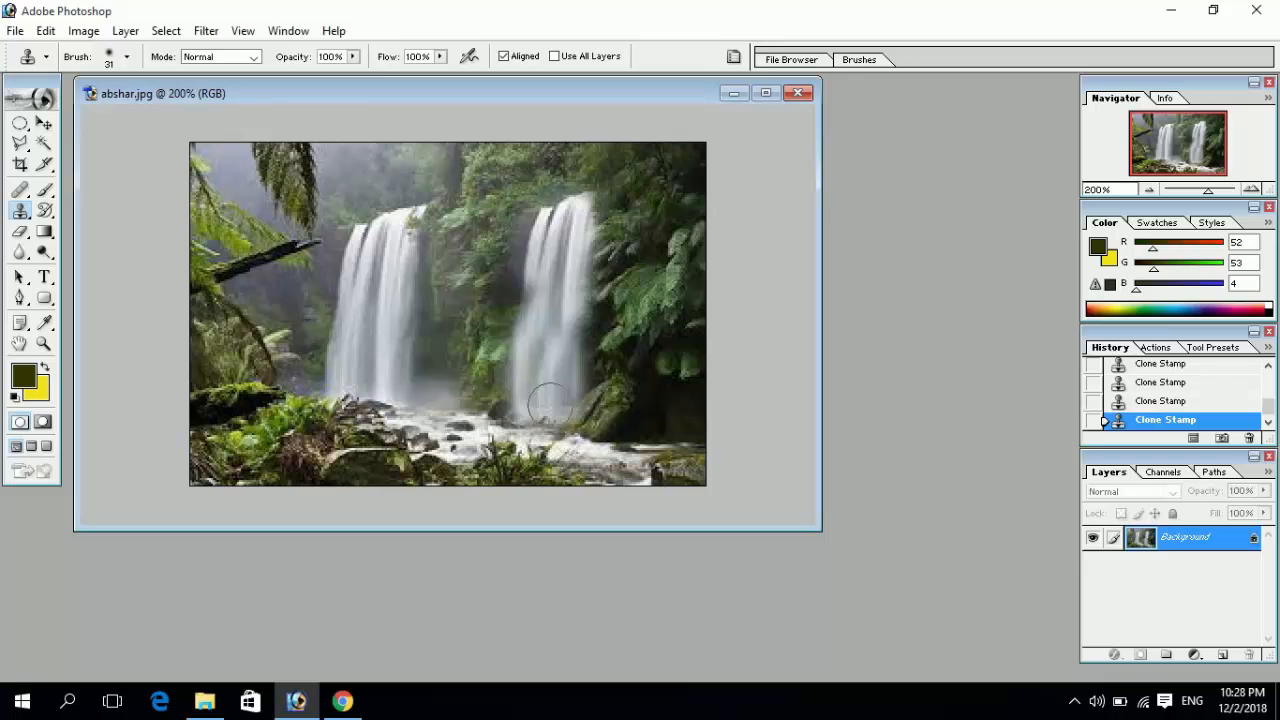
alt+click(385, 388)
drag(545, 415, 525, 415)
mouse_move(500, 343)
mouse_down()
mouse_move(529, 293)
mouse_move(558, 309)
mouse_move(511, 304)
mouse_move(549, 306)
mouse_move(552, 260)
mouse_move(578, 232)
mouse_up()
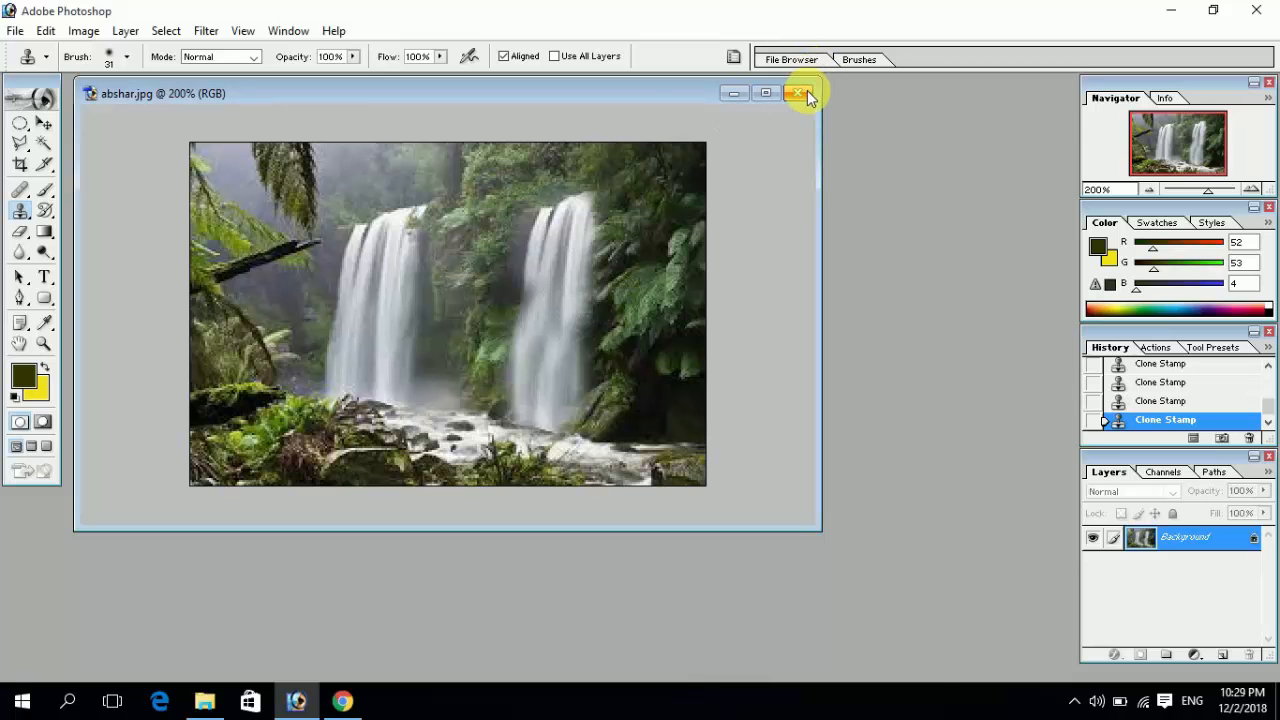
Step: Open 1.jpg from the Desktop and duplicate its background onto a new layer
key(ctrl+n)
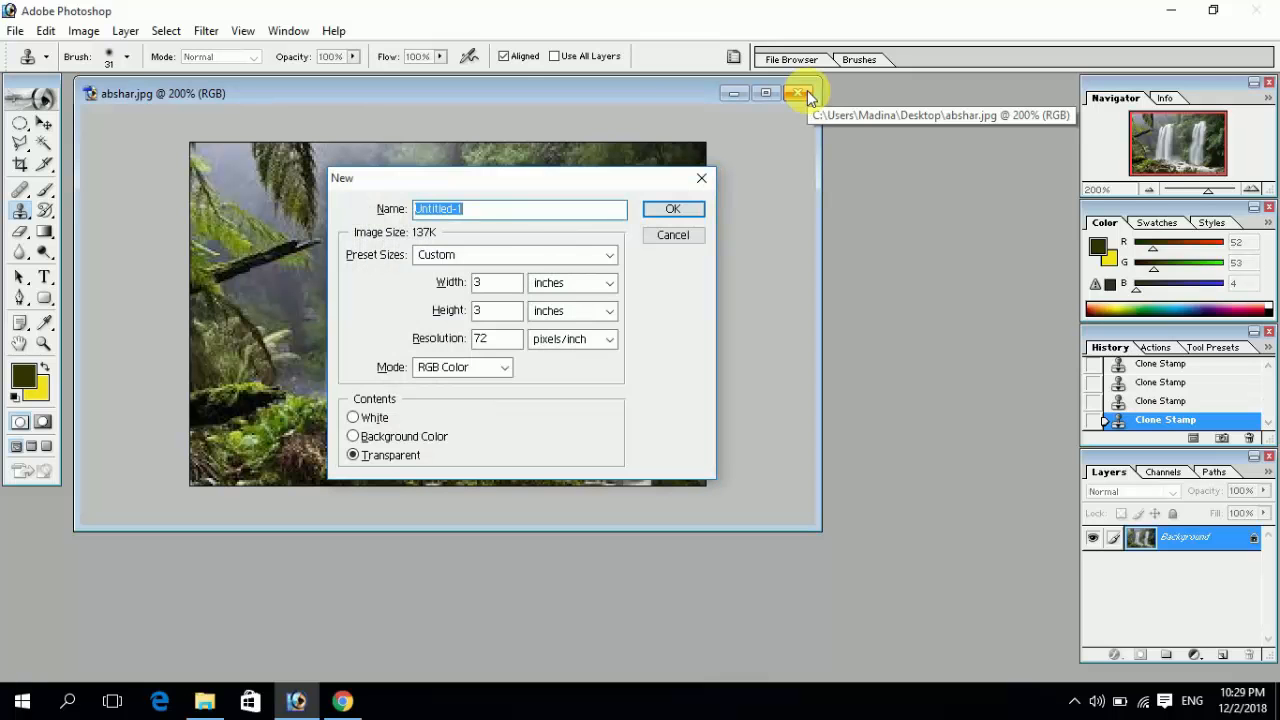
key(Escape)
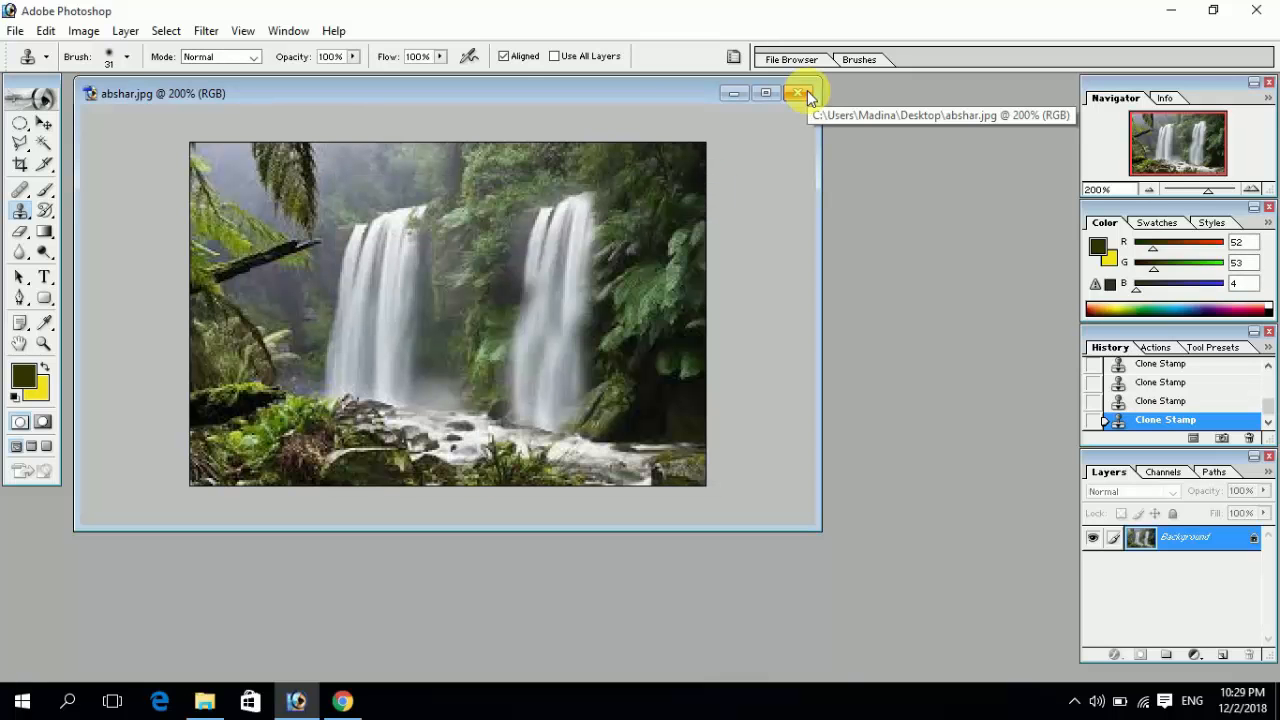
key(ctrl+o)
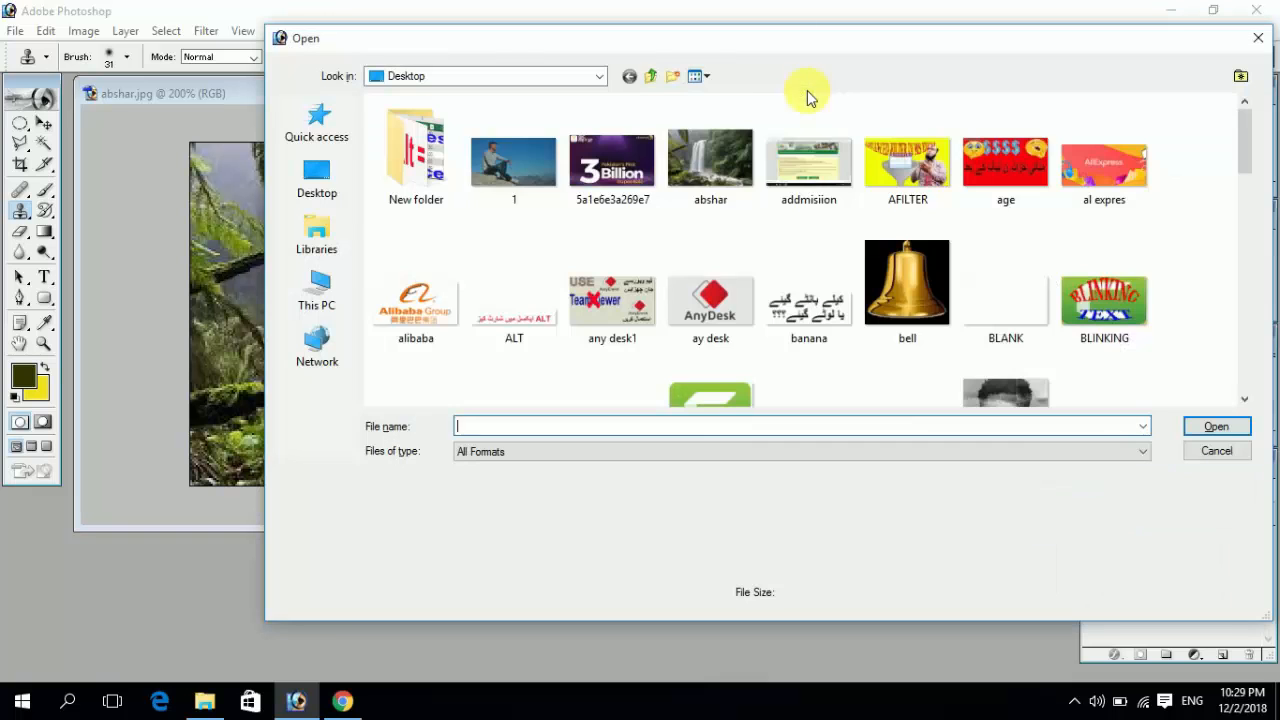
double_click(541, 180)
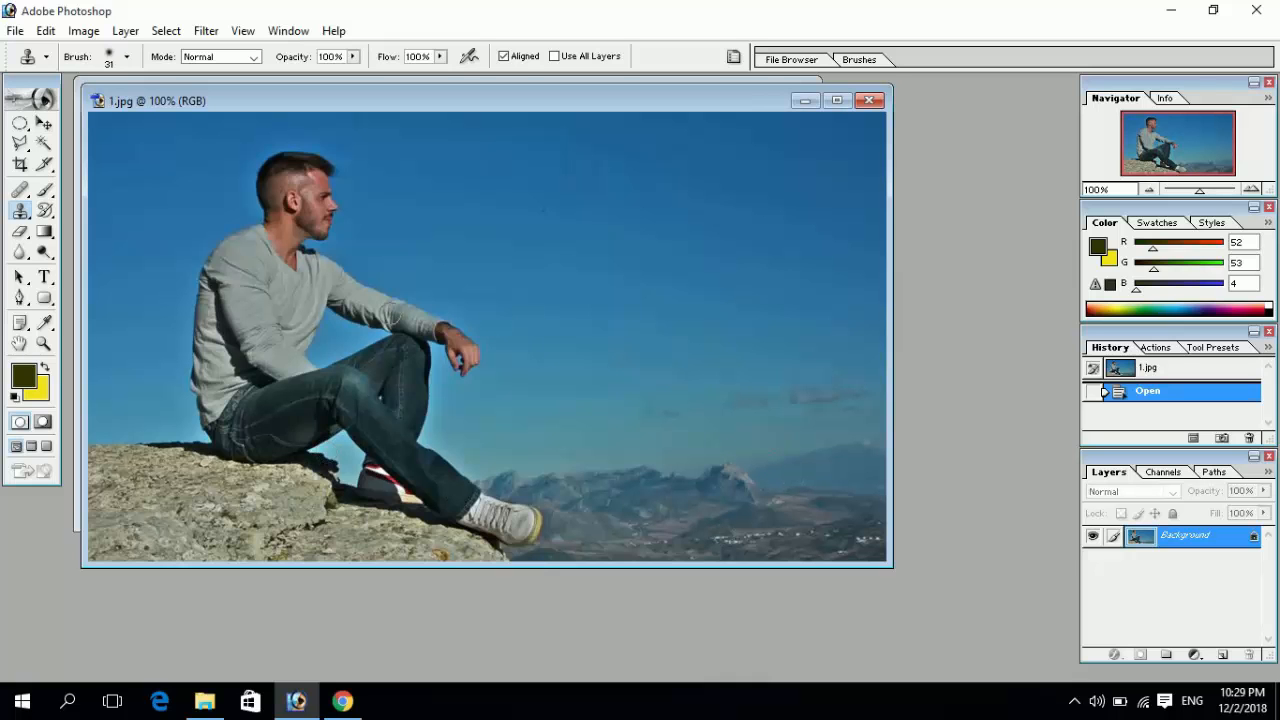
alt+click(393, 384)
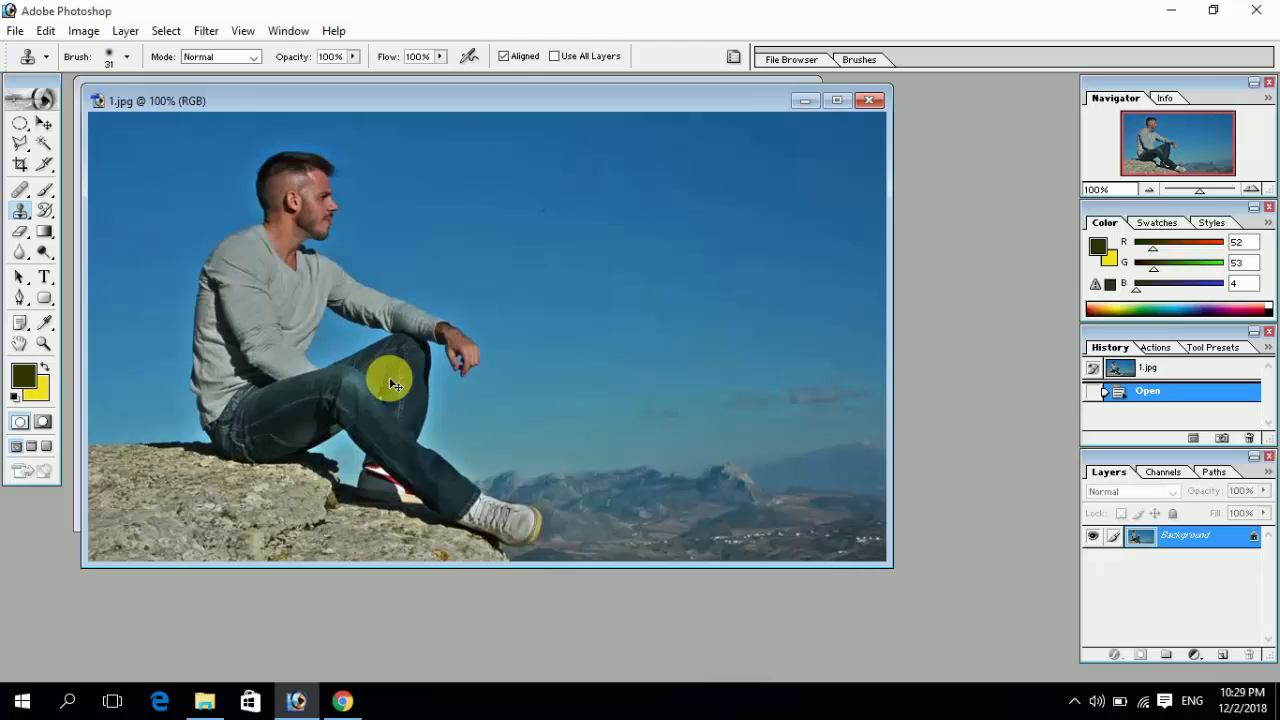
key(ctrl+j)
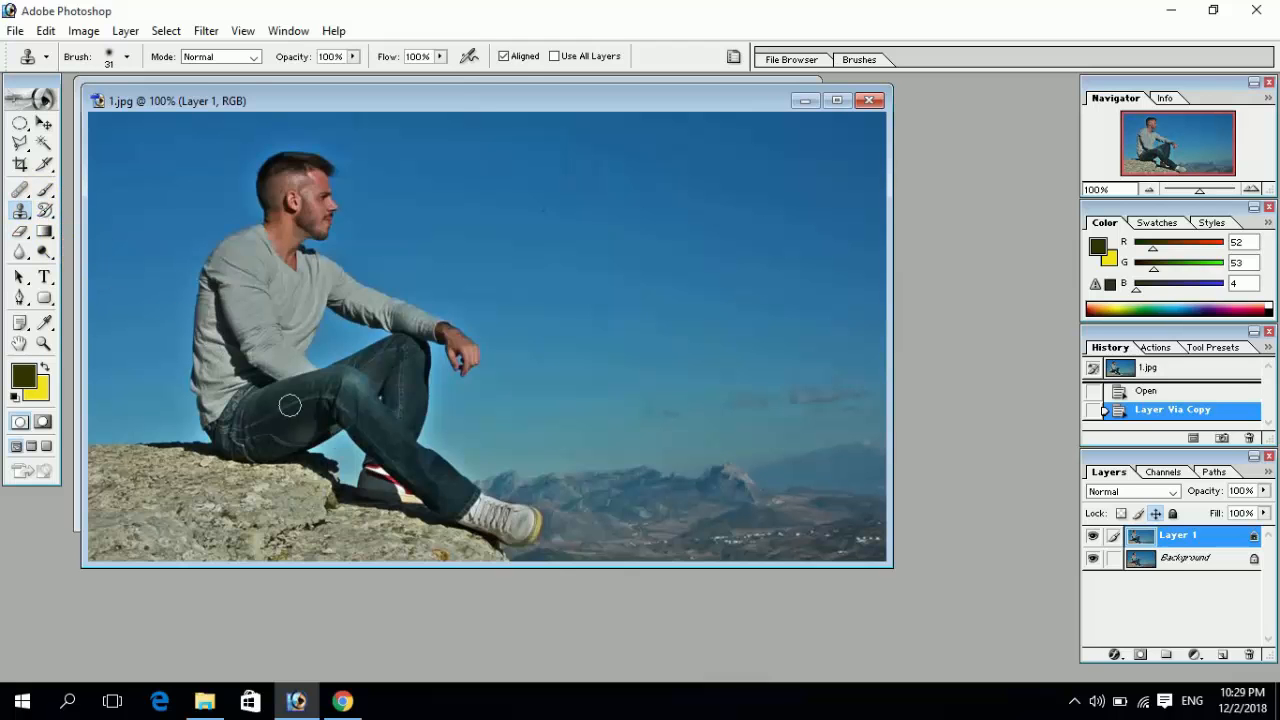
Step: Sample the rock below the man's foot and clone it over part of the outstretched shoe and ankle
alt+click(481, 545)
drag(503, 530, 463, 517)
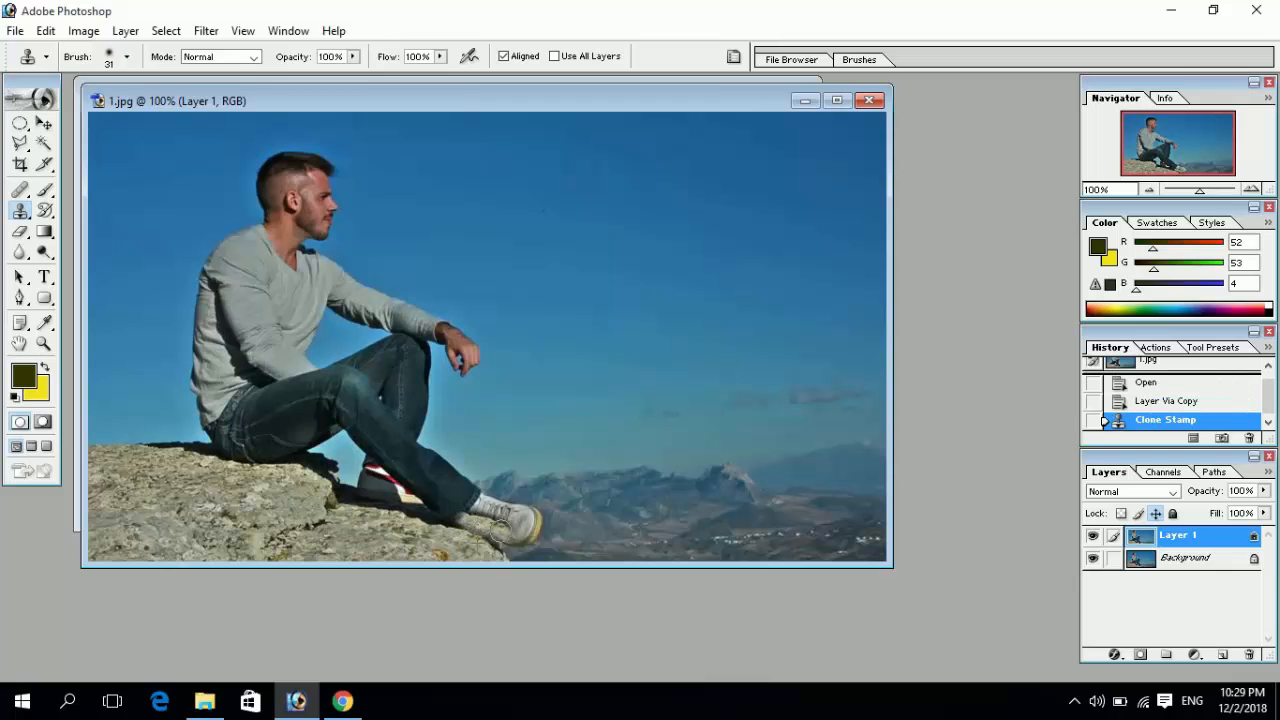
click(498, 508)
click(495, 503)
click(482, 502)
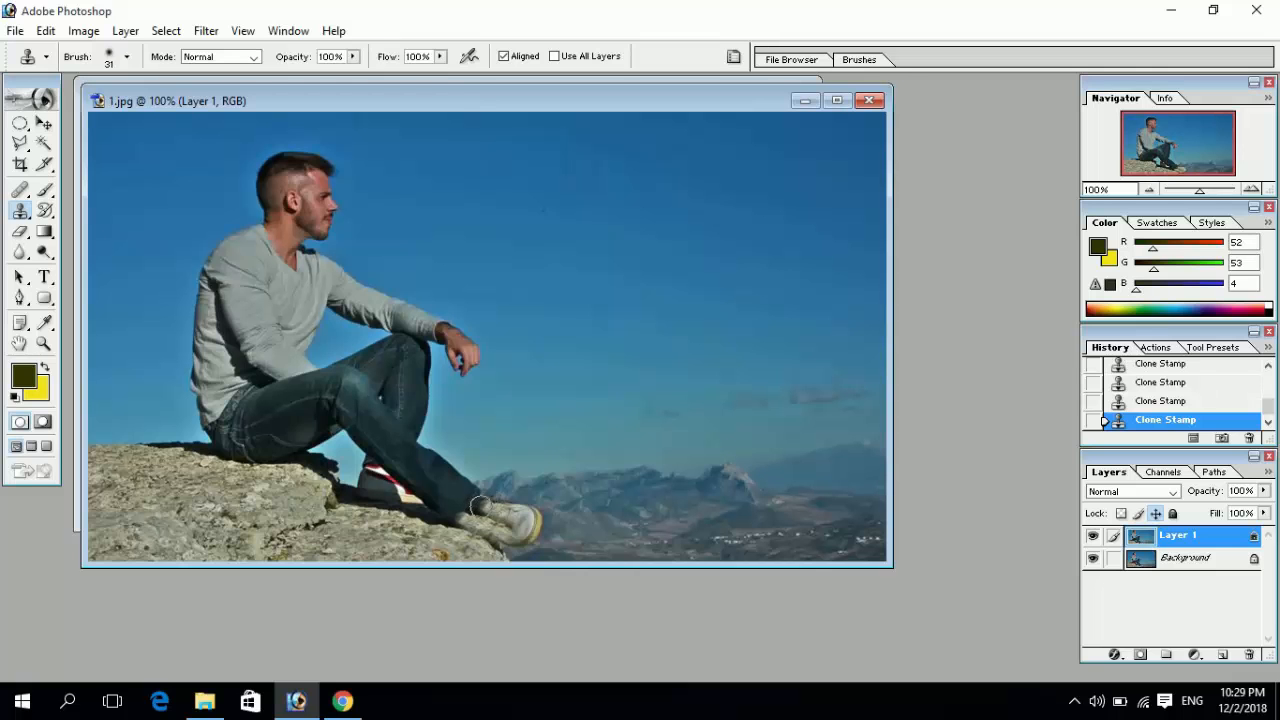
Step: Clone the distant landscape over the outstretched shoe and rock texture over the ankle and trouser hem
click(556, 527)
mouse_move(535, 516)
mouse_down()
mouse_move(515, 537)
mouse_move(512, 511)
mouse_move(522, 546)
mouse_move(519, 498)
mouse_move(533, 530)
mouse_move(540, 488)
mouse_move(486, 477)
mouse_move(449, 500)
mouse_up()
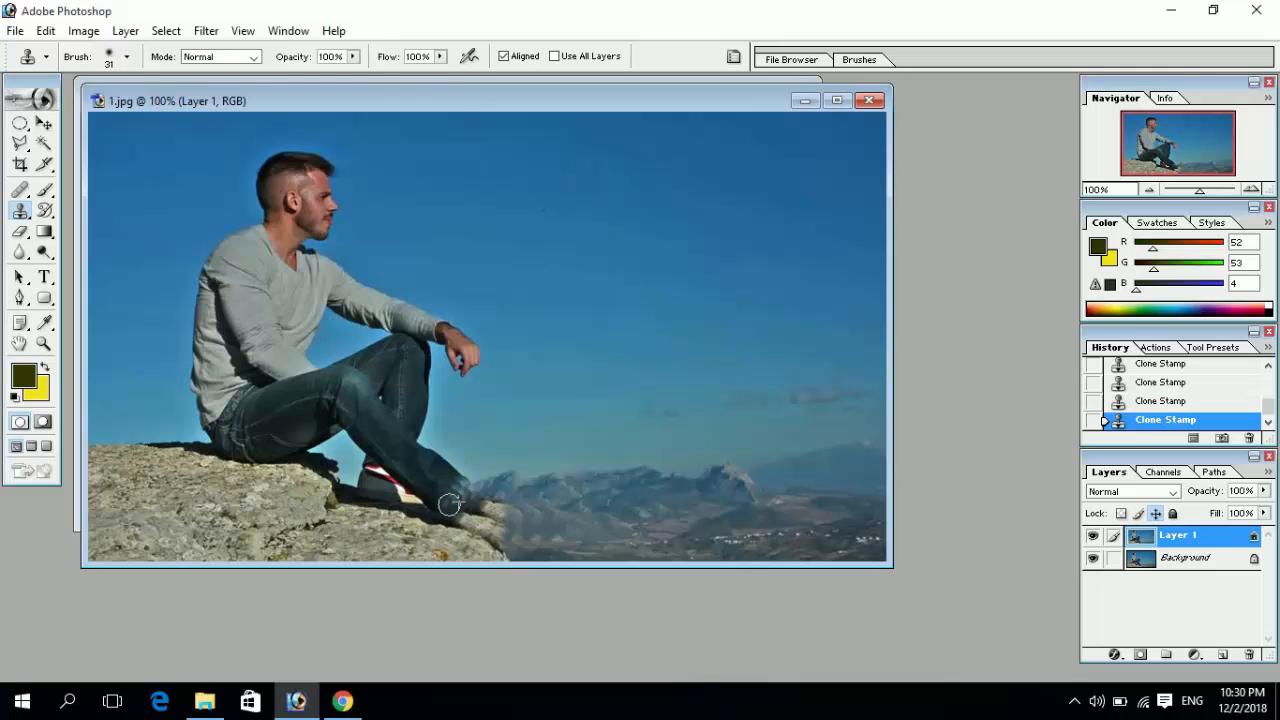
click(452, 531)
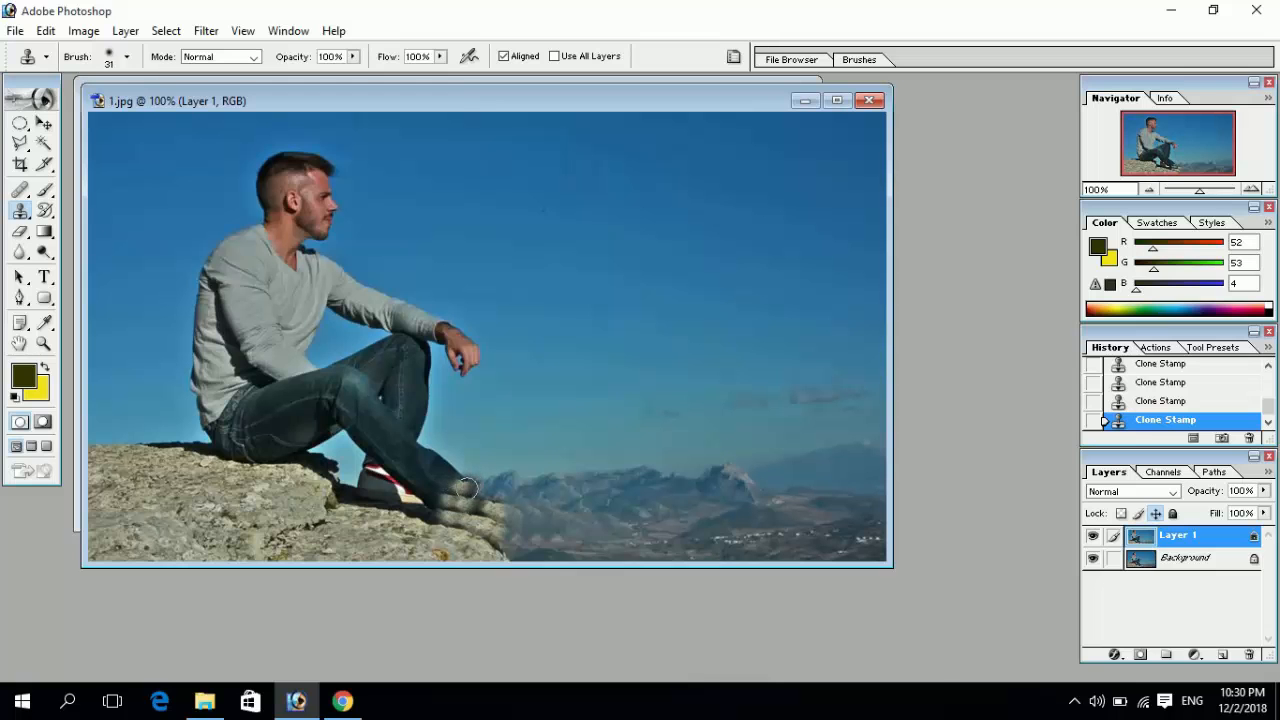
click(444, 528)
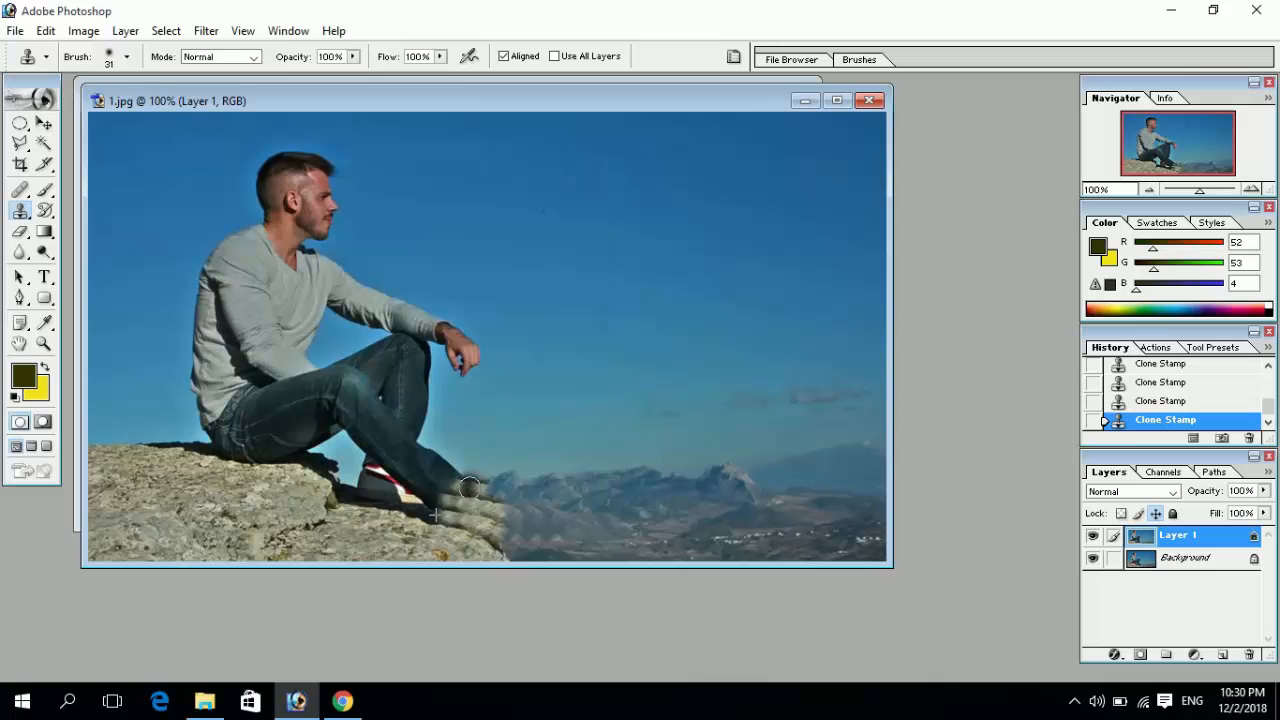
click(449, 523)
Step: Sample the blue sky beside the man's hand and clone it over the hand to remove it
click(506, 348)
click(492, 352)
drag(492, 352, 461, 358)
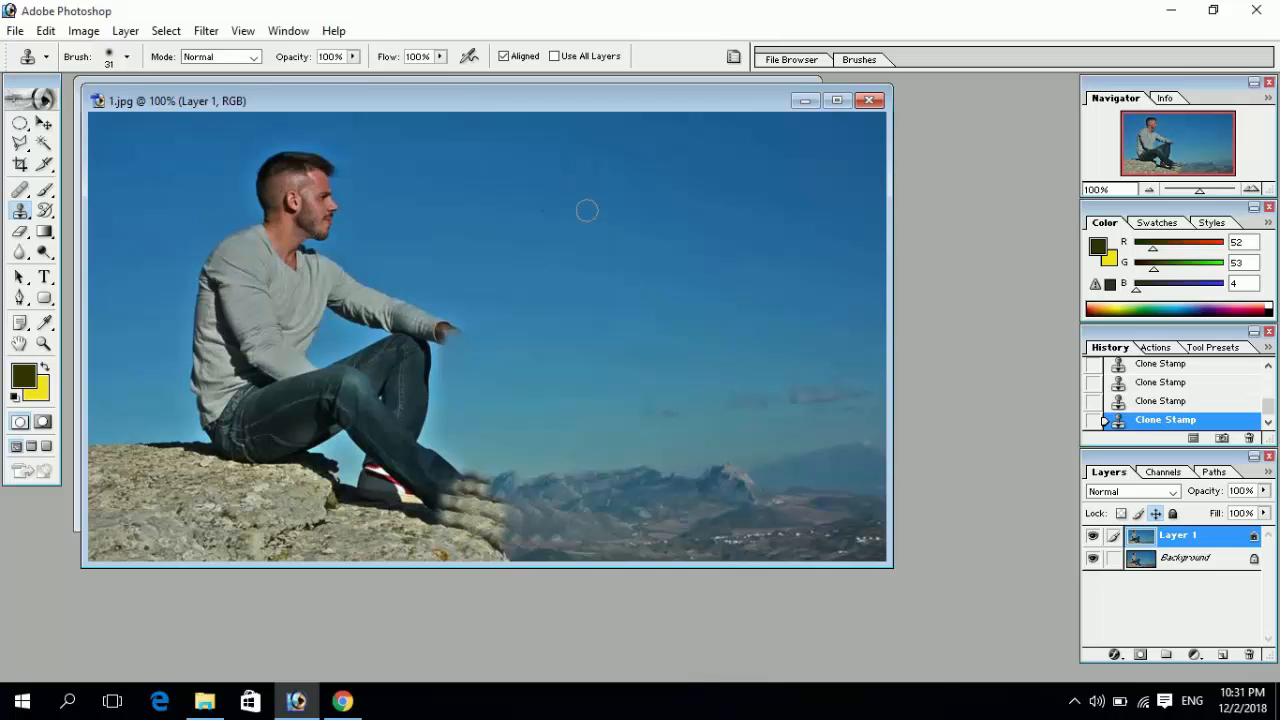
Step: Switch to the Pattern Stamp tool and set its brush diameter to 61 px
right_click(27, 211)
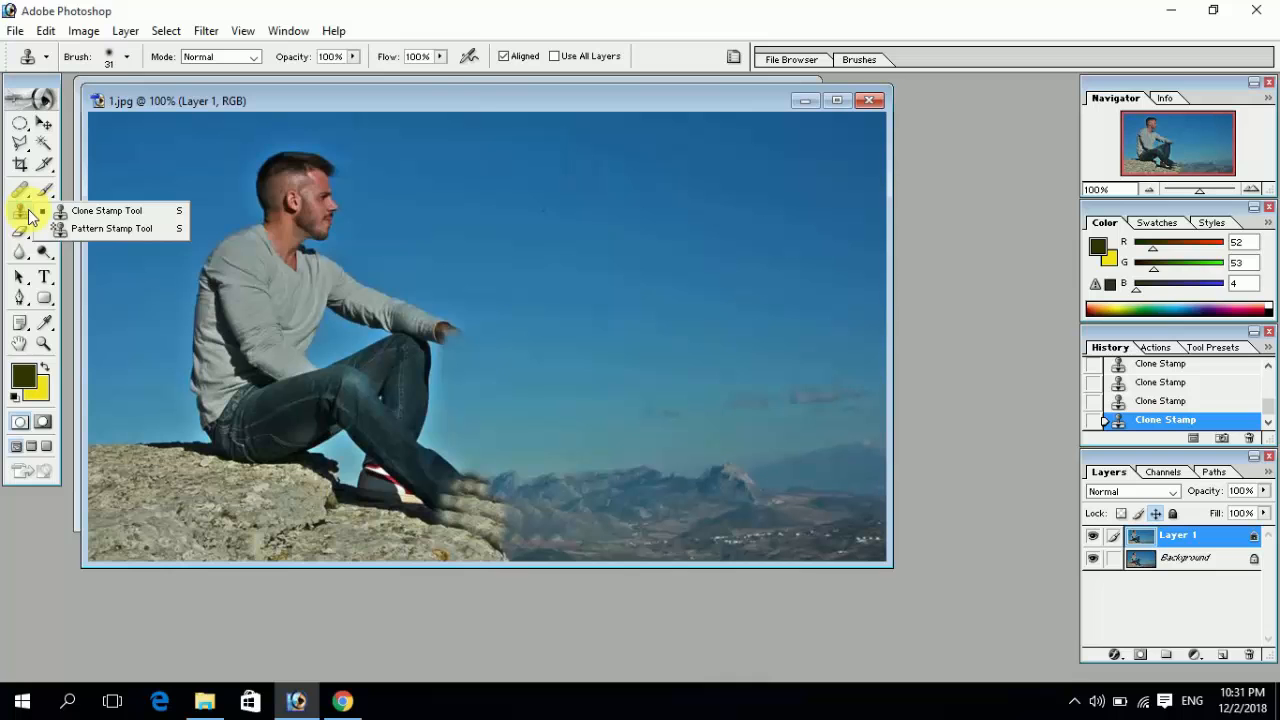
click(93, 231)
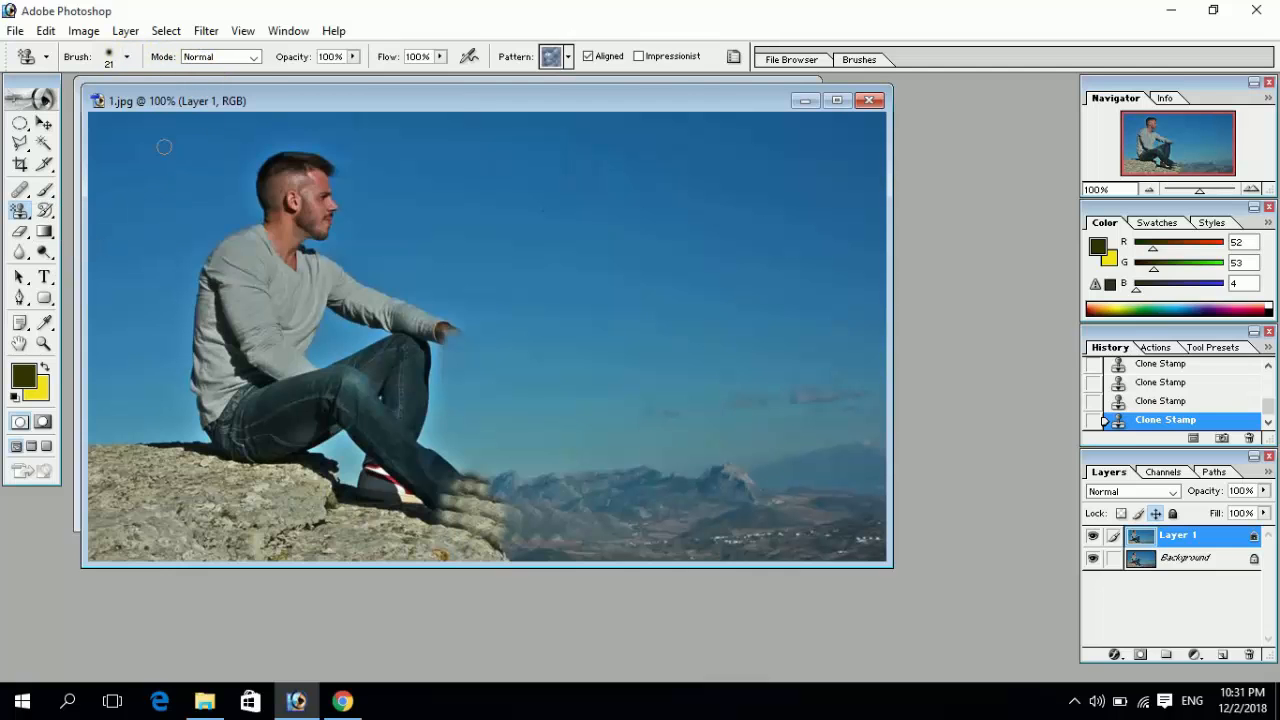
right_click(185, 204)
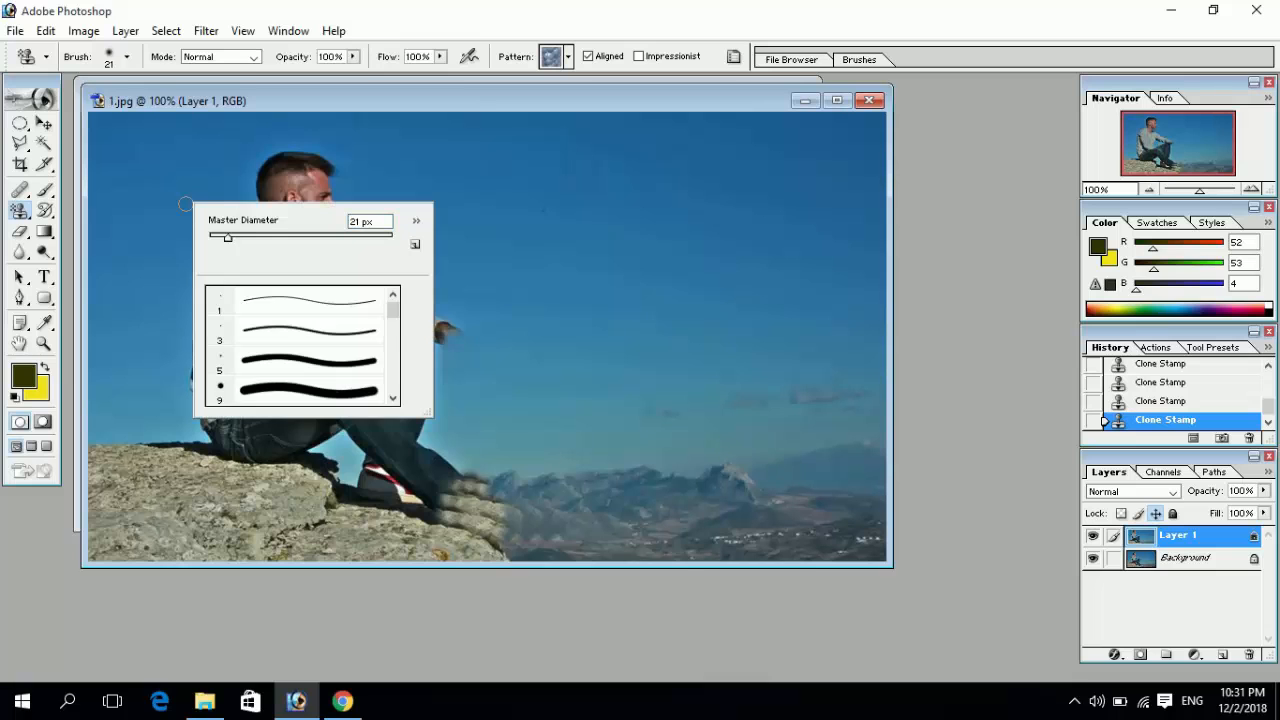
click(264, 238)
click(355, 97)
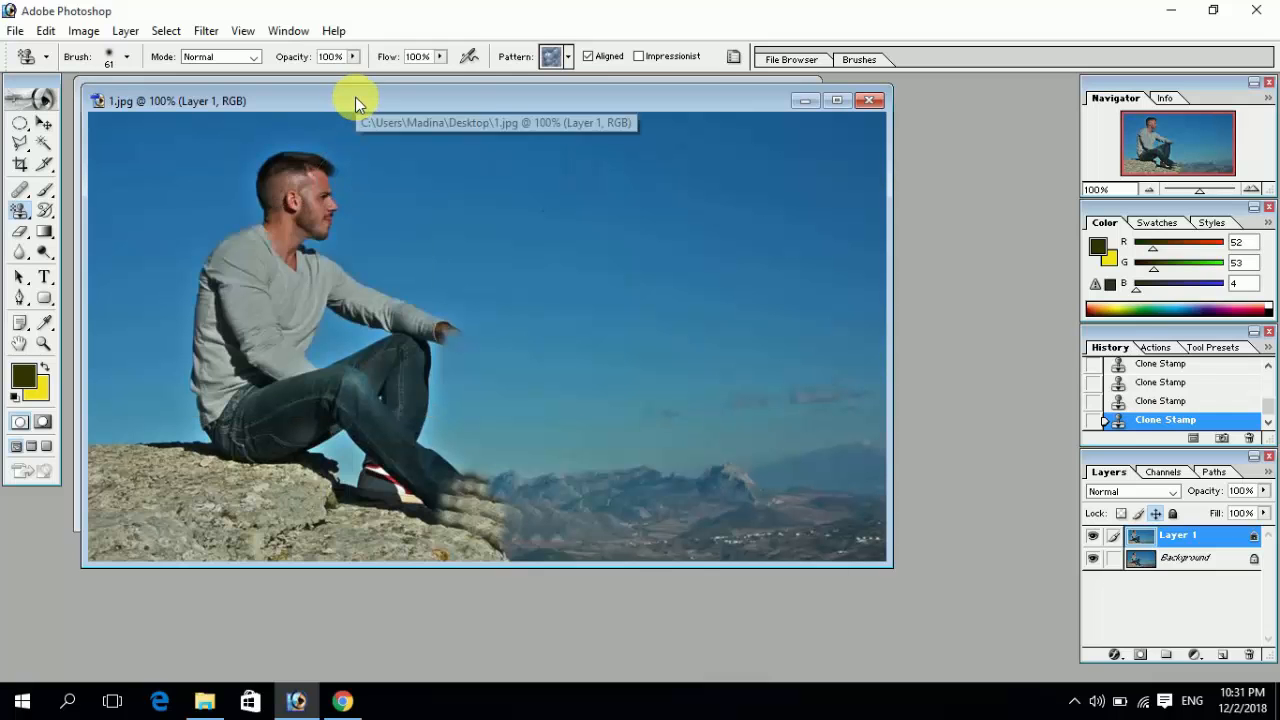
Step: Add a 48 pt "]" text beside the man's face and move it farther out into the sky
click(50, 278)
click(346, 236)
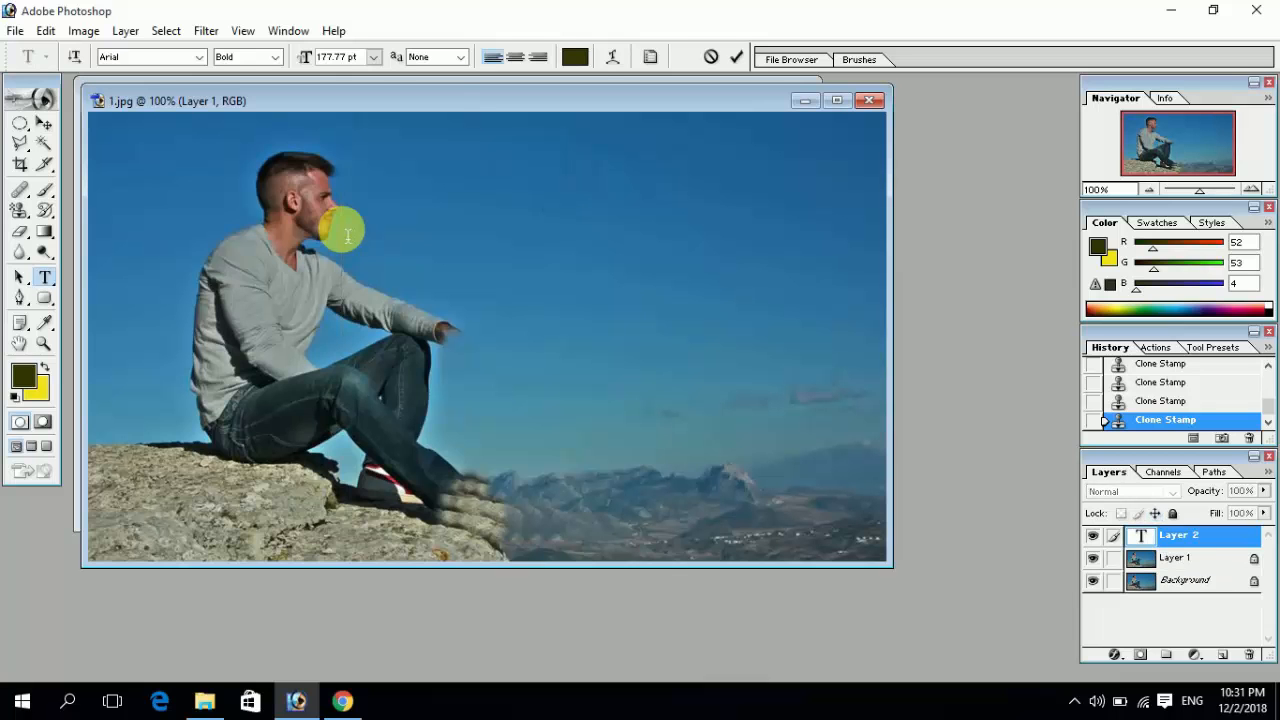
click(374, 57)
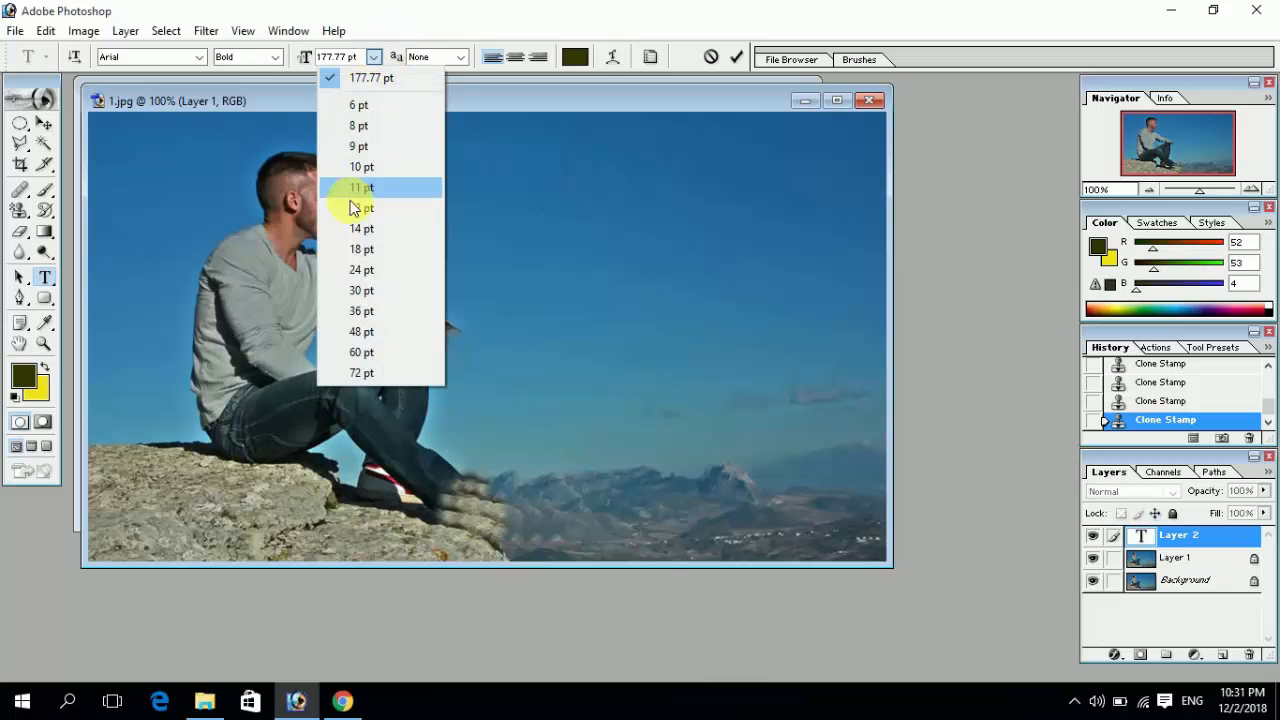
click(361, 331)
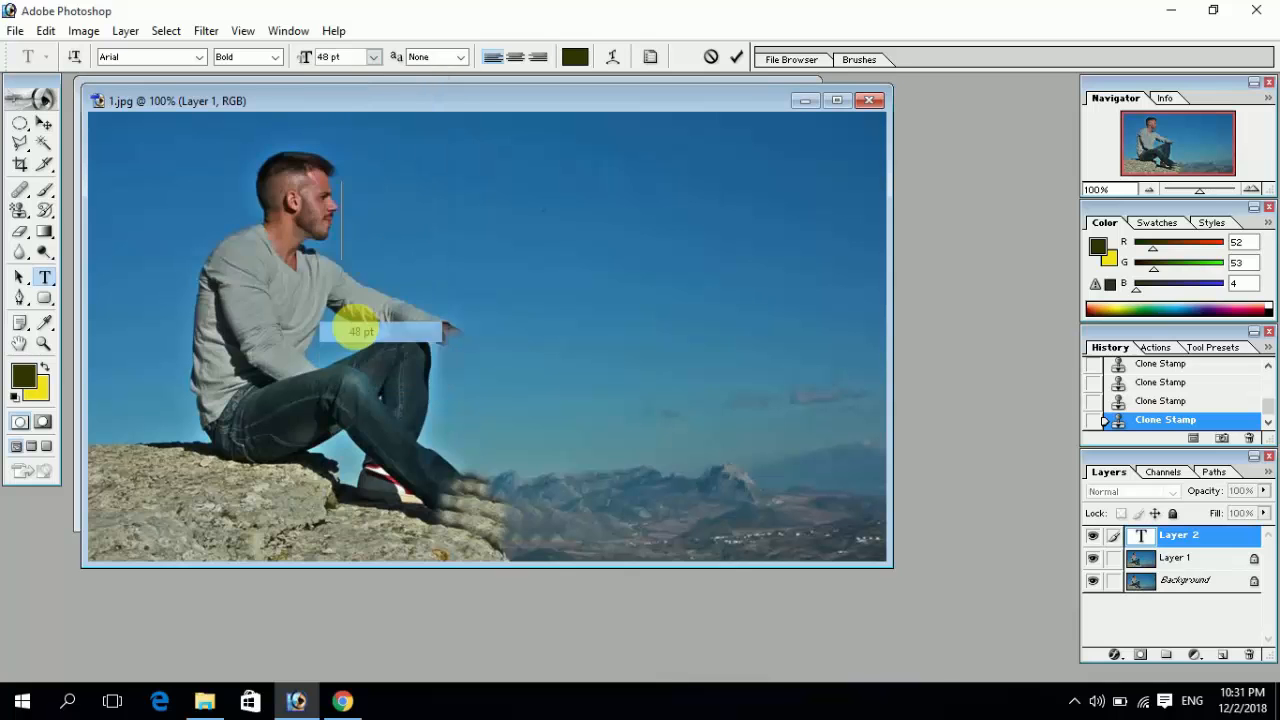
click(345, 237)
text(ar)
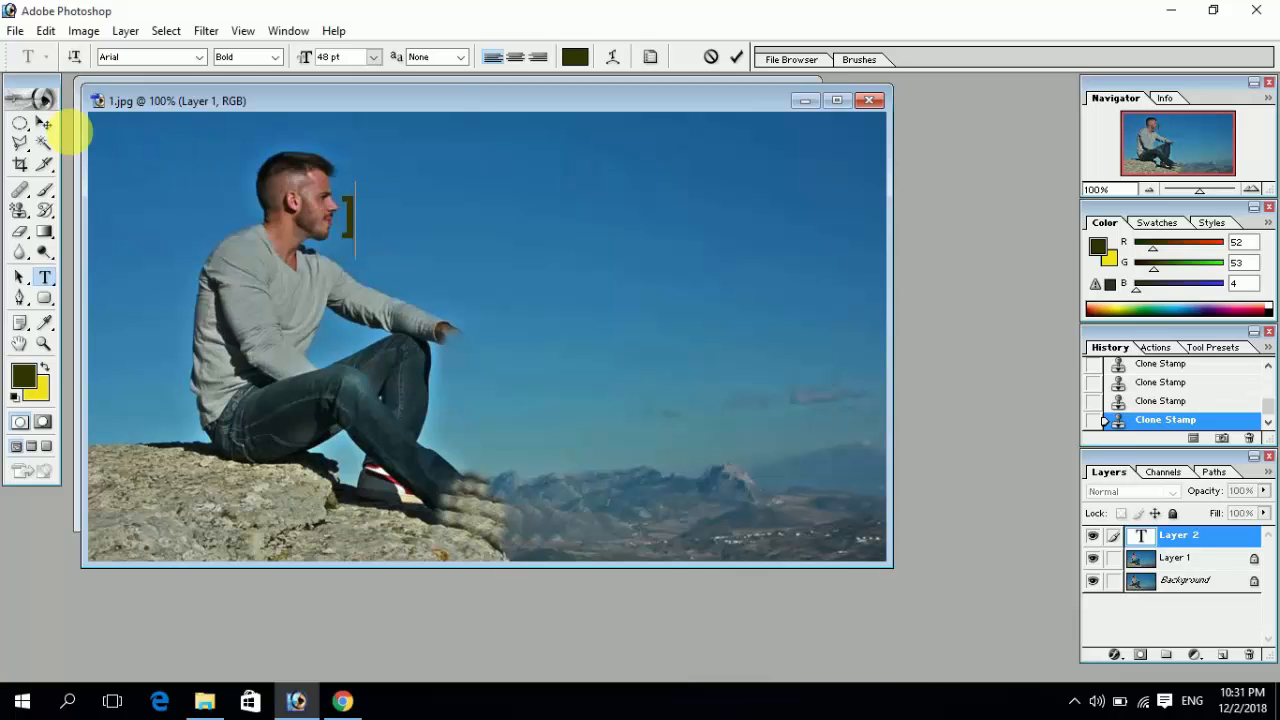
click(44, 122)
drag(362, 201, 445, 212)
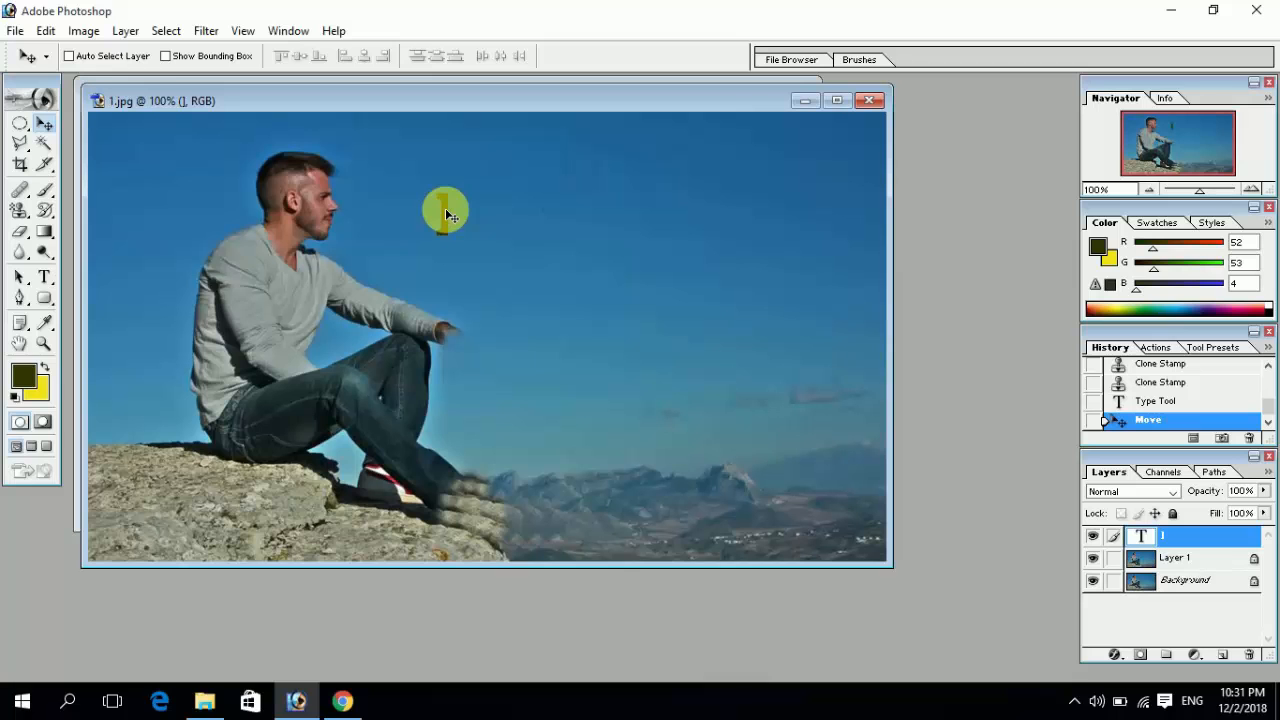
Step: Add a separate "[" text between the man's face and the closing bracket
click(44, 280)
click(362, 219)
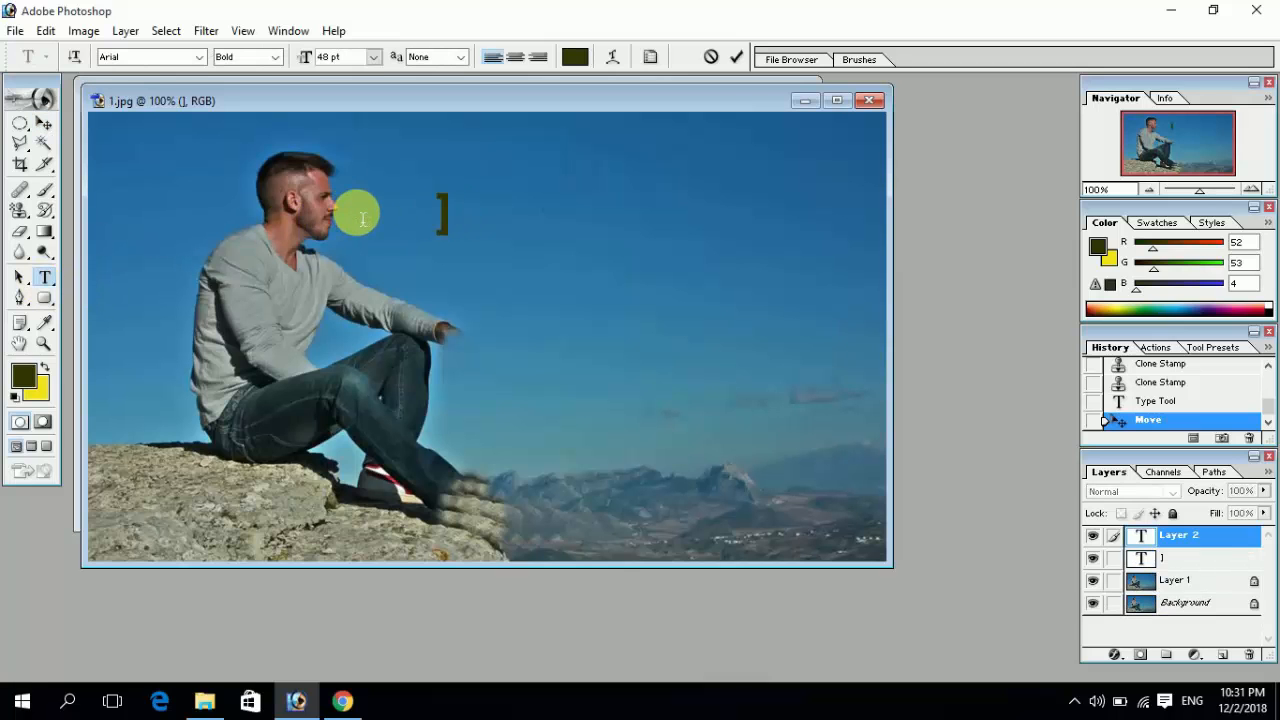
text([)
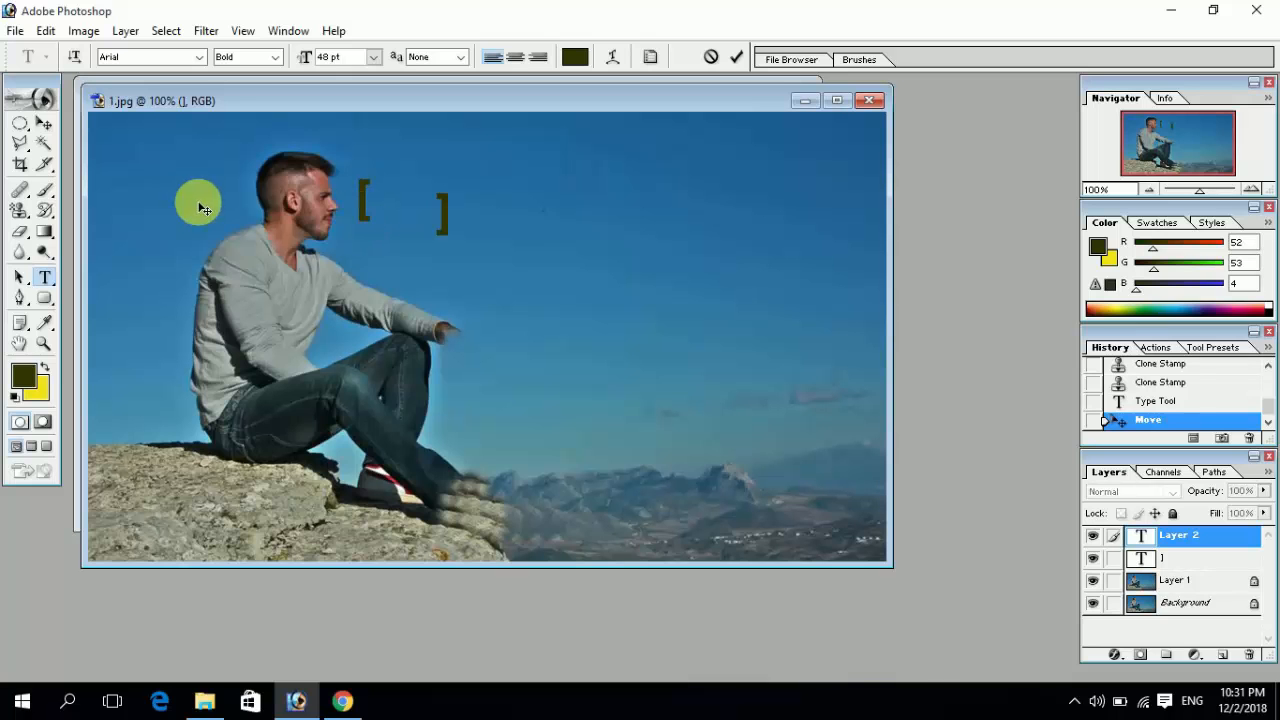
click(44, 122)
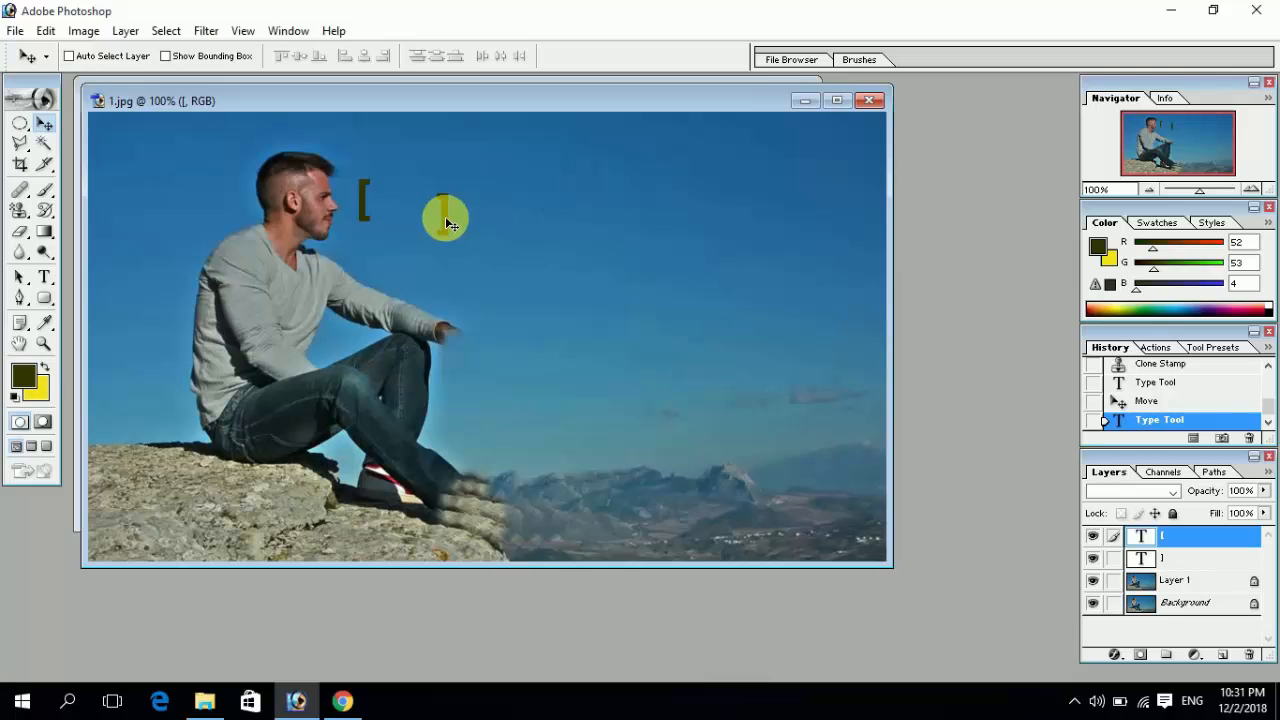
Step: Delete both bracket text layers from the photo
drag(1196, 538, 1267, 663)
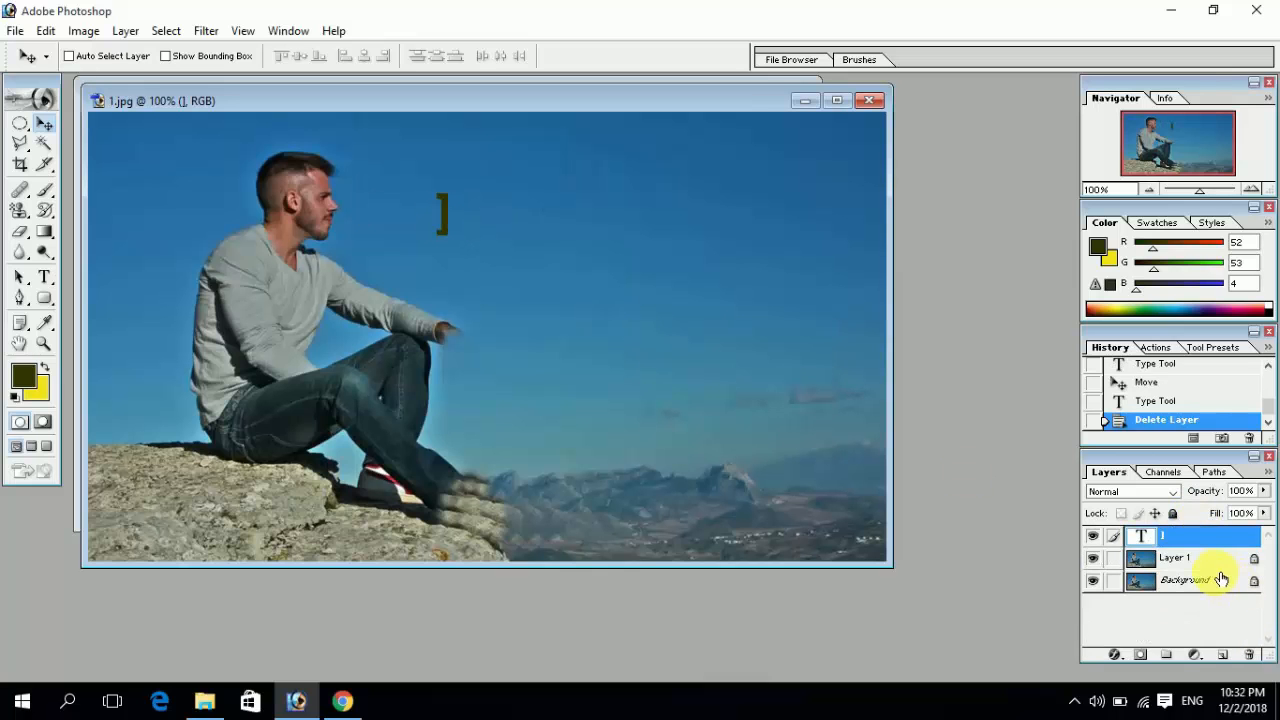
drag(1212, 548, 1240, 660)
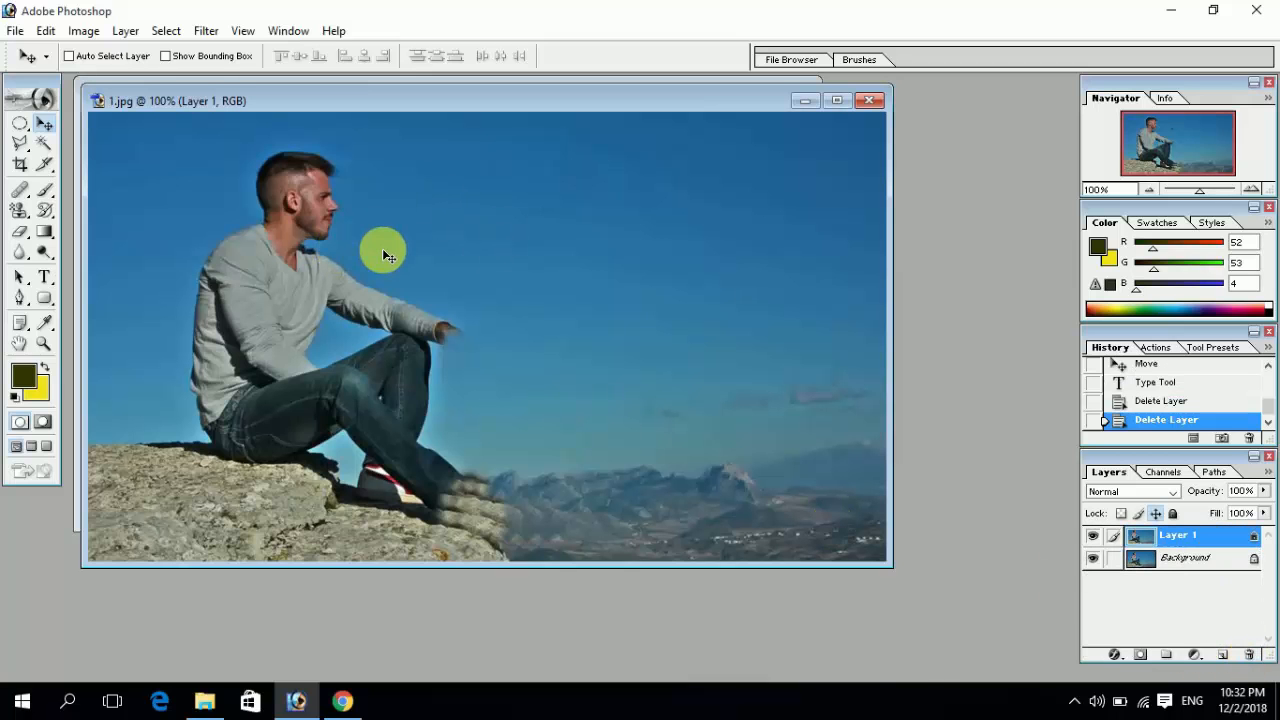
Step: Return to the Pattern Stamp tool, enlarge its brush in increments, and reduce it to 90 px
click(19, 213)
click(19, 218)
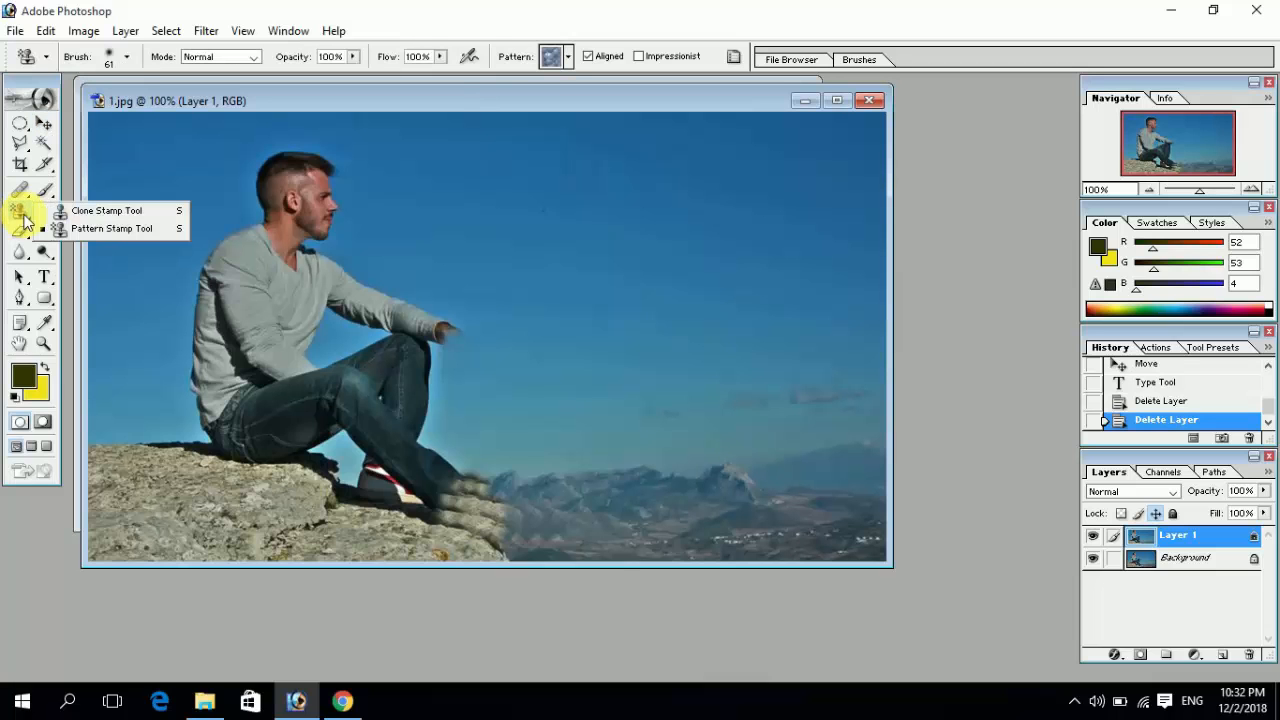
click(108, 233)
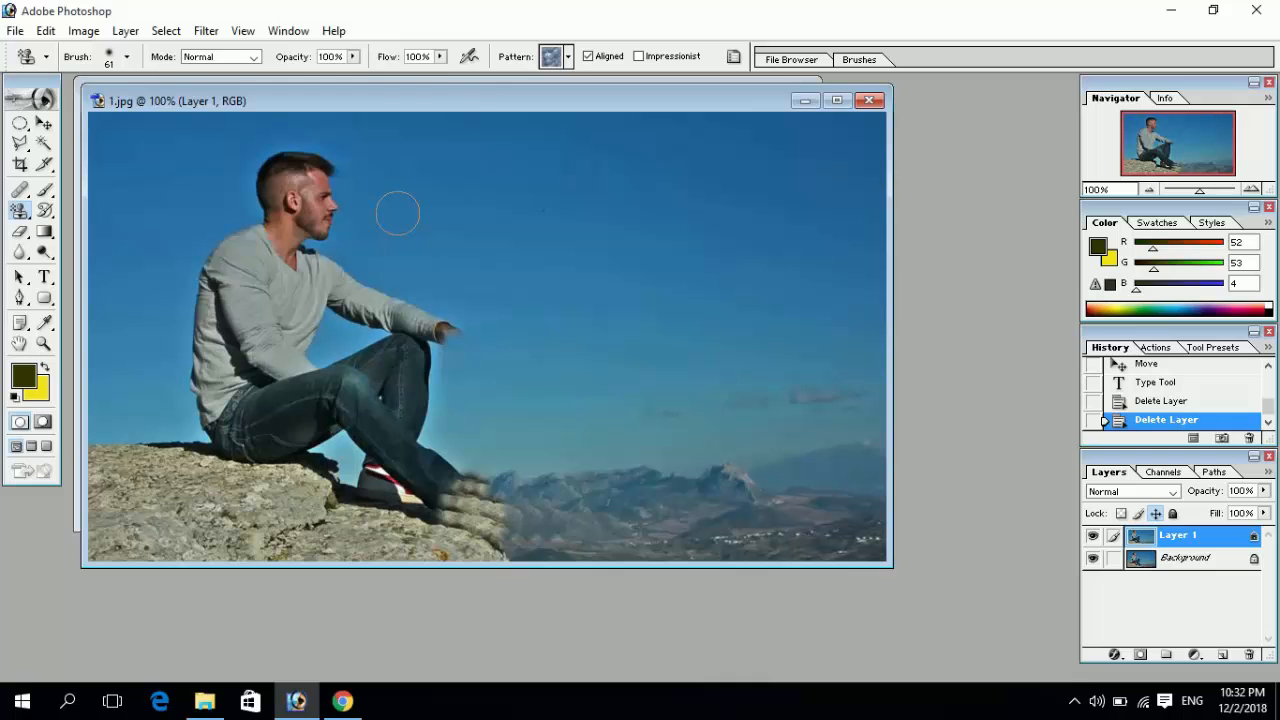
key(bracketright)
key(bracketright)
key(bracketright)
key(bracketright)
key(bracketright)
key(bracketright)
key(bracketright)
key(bracketright)
key(bracketright)
key(bracketright)
key(bracketleft)
key(bracketleft)
key(bracketleft)
key(bracketleft)
key(bracketleft)
key(bracketleft)
key(bracketleft)
key(bracketleft)
key(bracketleft)
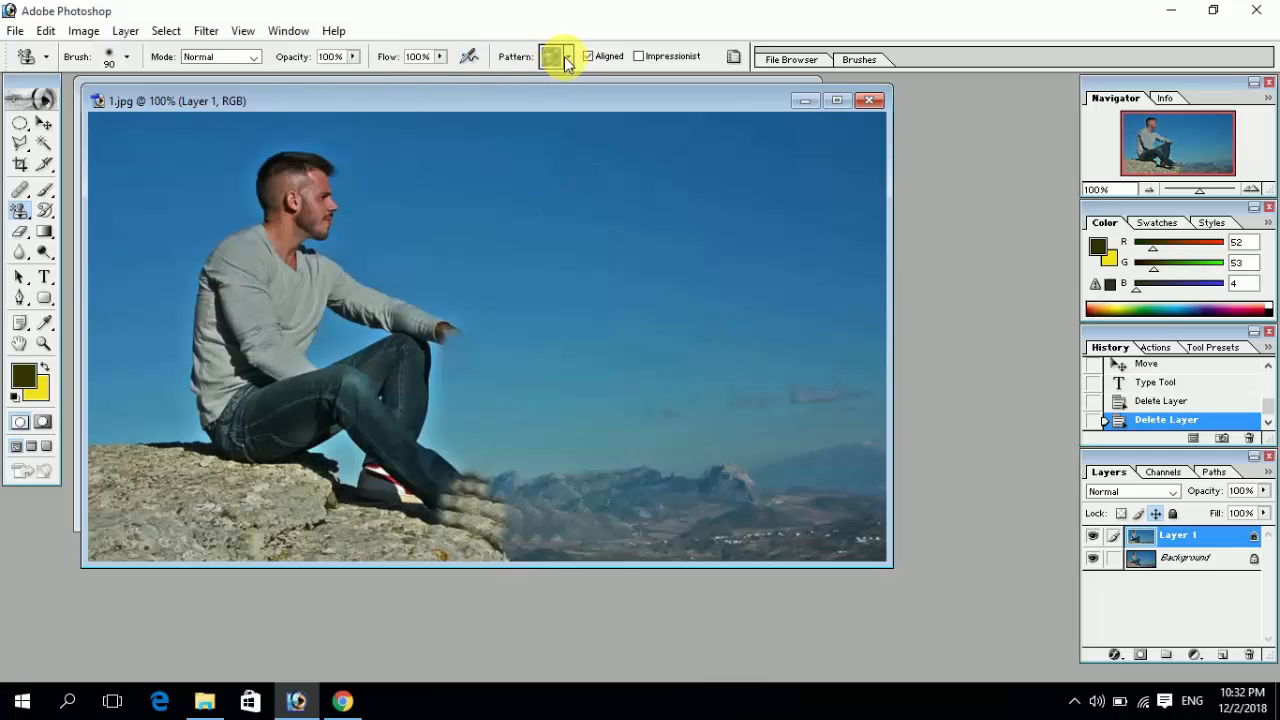
Step: Choose the irregular 32 px brush tip between the 48 and 55 px presets for the Pattern Stamp tool
click(127, 58)
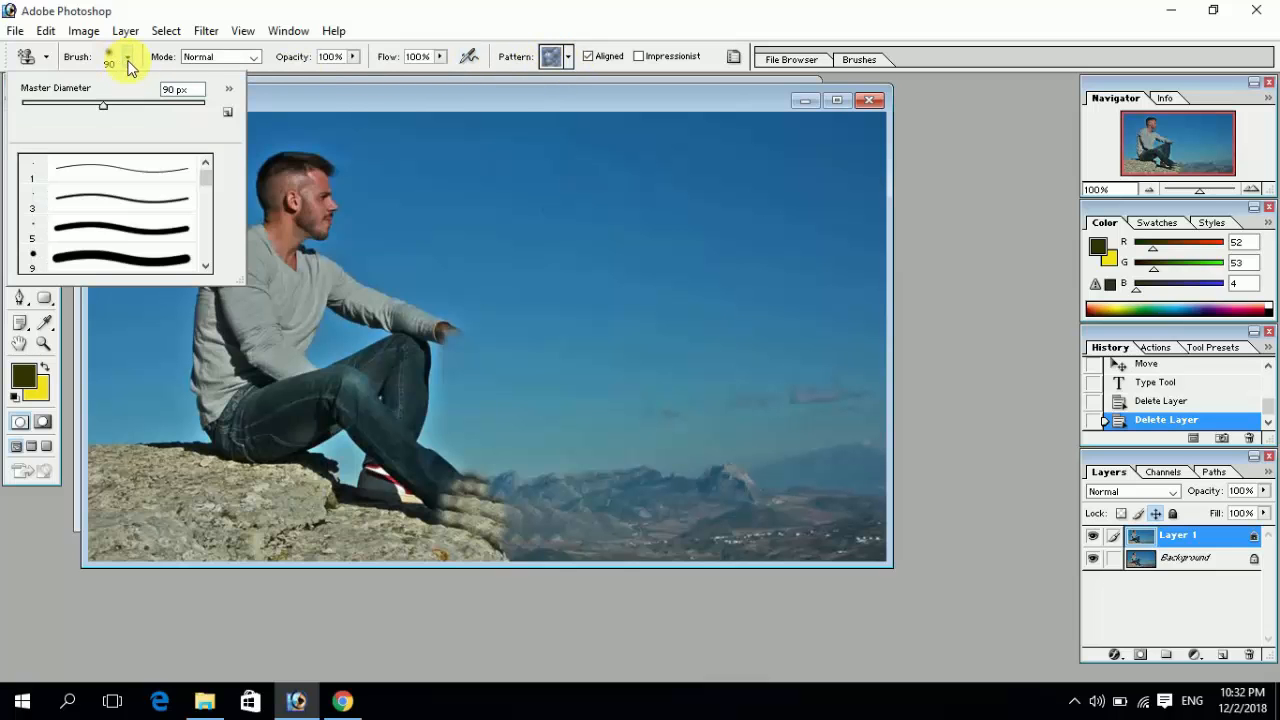
drag(203, 180, 206, 270)
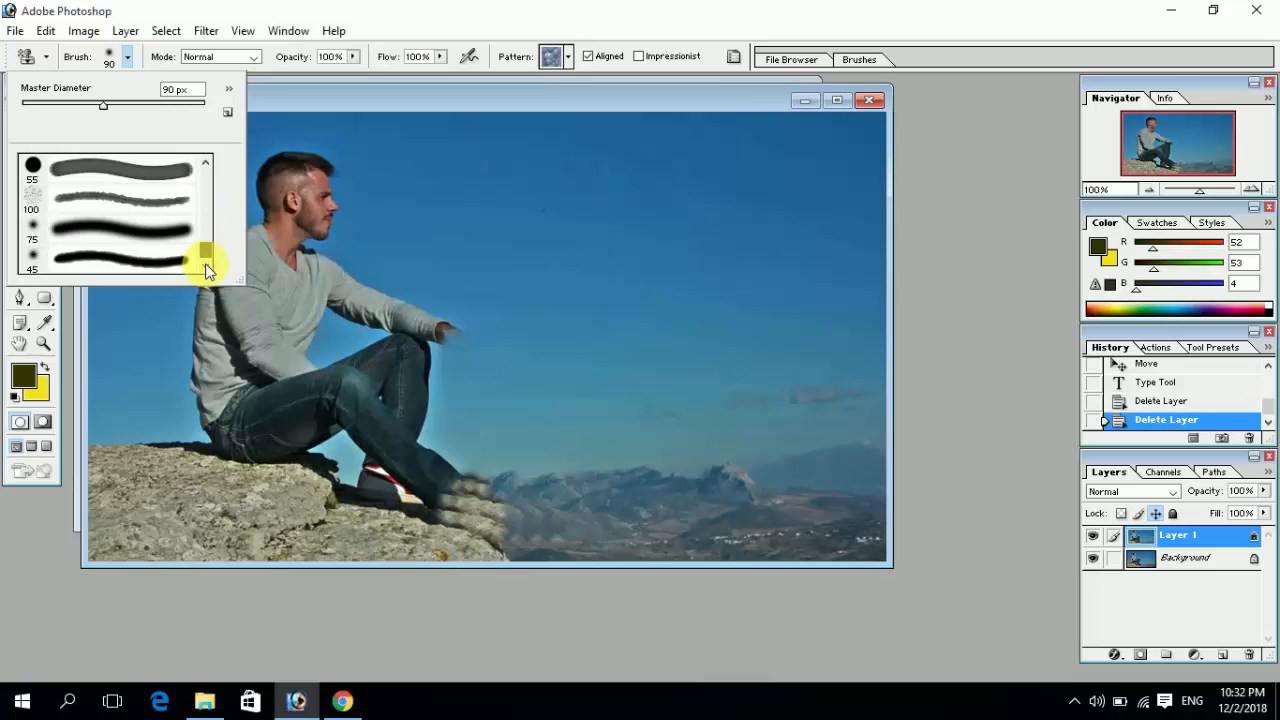
click(201, 242)
click(205, 161)
click(205, 161)
click(205, 161)
click(118, 191)
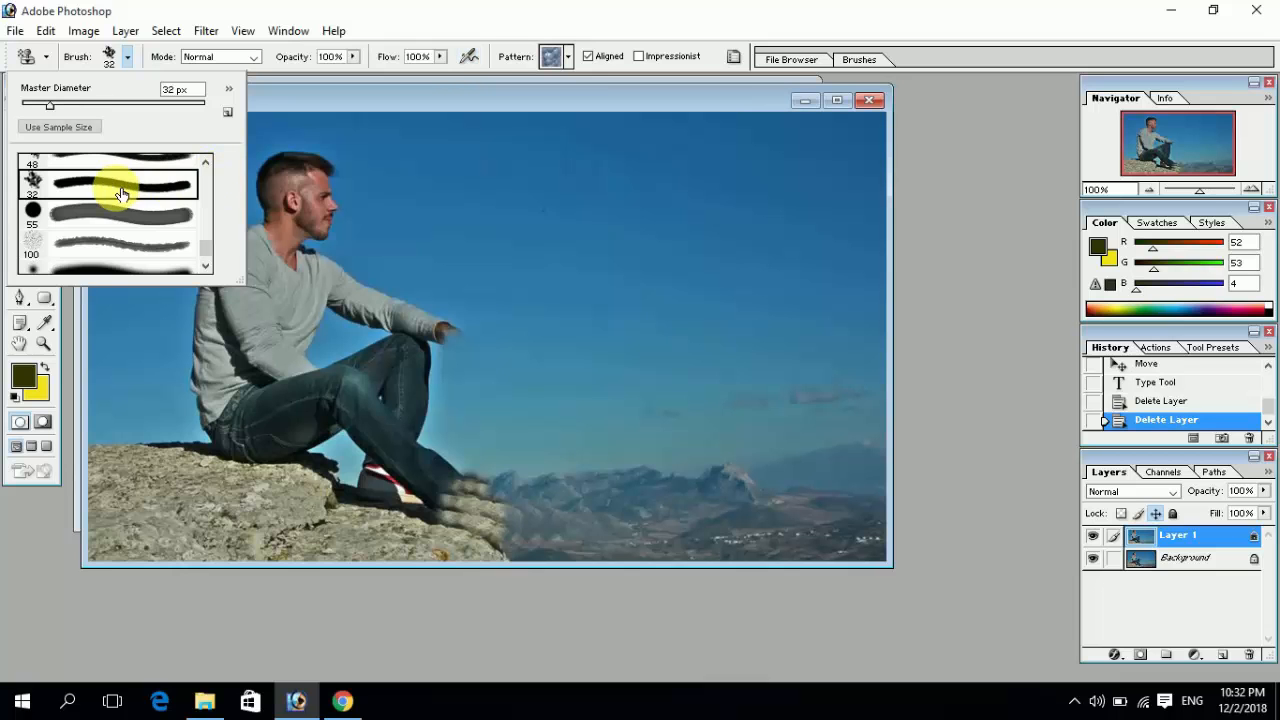
double_click(120, 193)
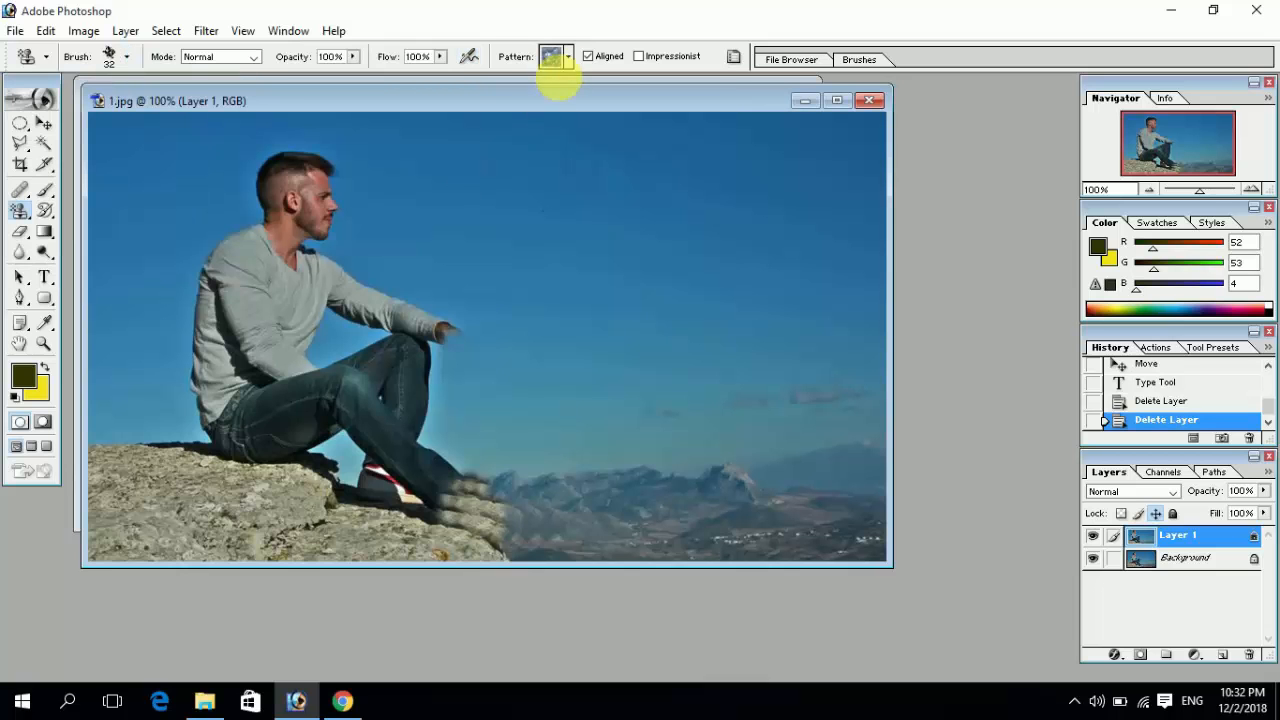
Step: Paint a patch of the Stones pattern in the sky beside the man's arm, enlarging the brush to 59 px
click(570, 58)
click(558, 112)
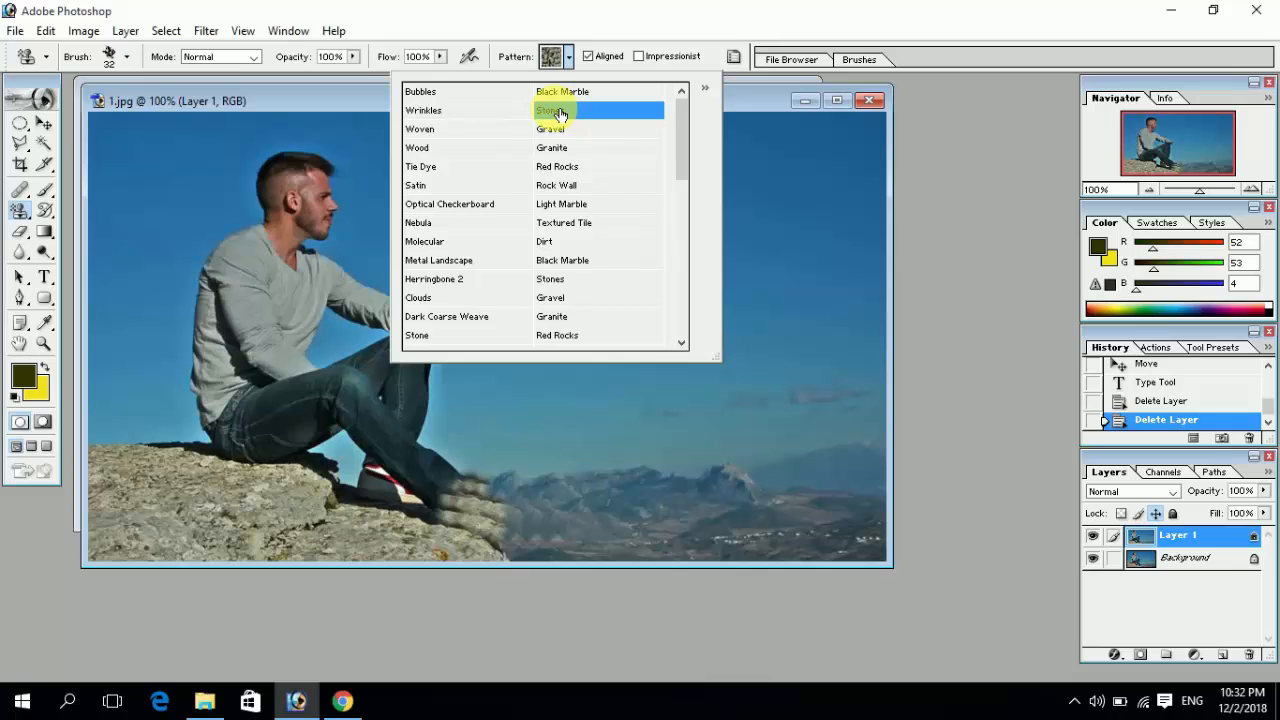
click(556, 110)
mouse_move(486, 190)
mouse_down()
mouse_move(525, 192)
mouse_move(516, 209)
mouse_move(483, 206)
mouse_move(496, 228)
mouse_move(545, 220)
mouse_move(500, 212)
mouse_move(560, 222)
mouse_move(550, 208)
mouse_move(553, 218)
mouse_move(485, 240)
mouse_move(570, 230)
mouse_move(523, 252)
mouse_move(612, 288)
mouse_move(568, 237)
mouse_move(510, 265)
mouse_move(515, 280)
mouse_move(555, 275)
mouse_move(600, 245)
mouse_move(600, 270)
mouse_move(530, 320)
mouse_move(610, 295)
mouse_move(525, 325)
mouse_move(590, 320)
mouse_move(625, 300)
mouse_move(545, 335)
mouse_move(477, 212)
mouse_move(487, 295)
mouse_move(507, 262)
mouse_move(483, 270)
mouse_move(487, 250)
mouse_move(465, 258)
mouse_move(465, 245)
mouse_move(471, 295)
mouse_up()
right_click(530, 252)
click(602, 287)
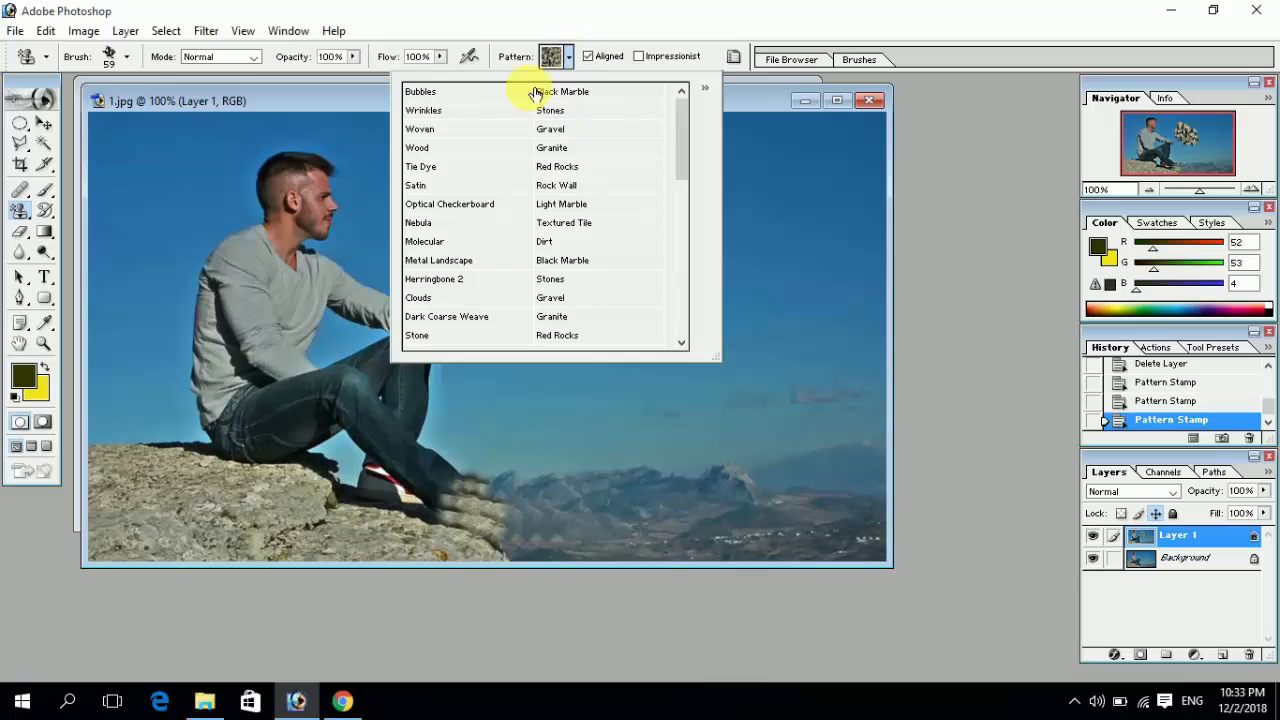
Step: Paint a patch of the Bubbles pattern in the upper sky beyond the stones
click(425, 92)
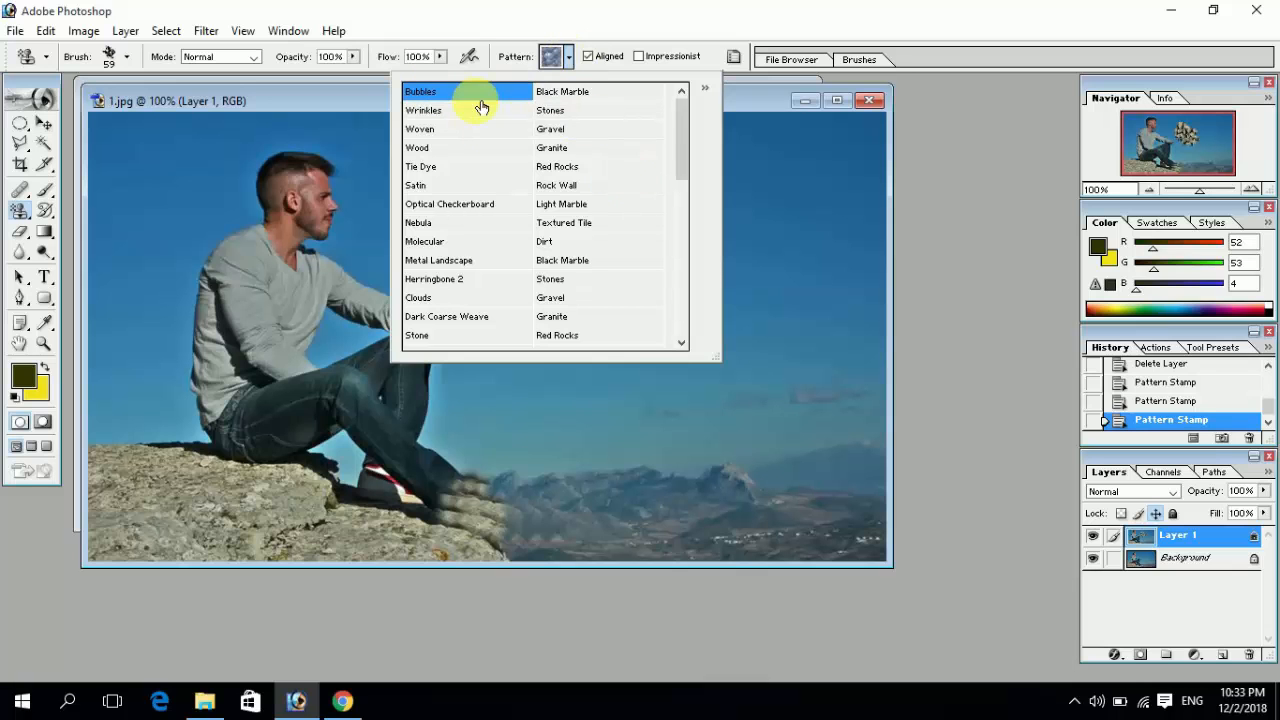
click(600, 157)
mouse_move(600, 157)
mouse_down()
mouse_move(712, 200)
mouse_move(643, 209)
mouse_move(725, 218)
mouse_move(775, 190)
mouse_move(720, 176)
mouse_move(735, 145)
mouse_move(750, 168)
mouse_move(792, 180)
mouse_move(780, 175)
mouse_up()
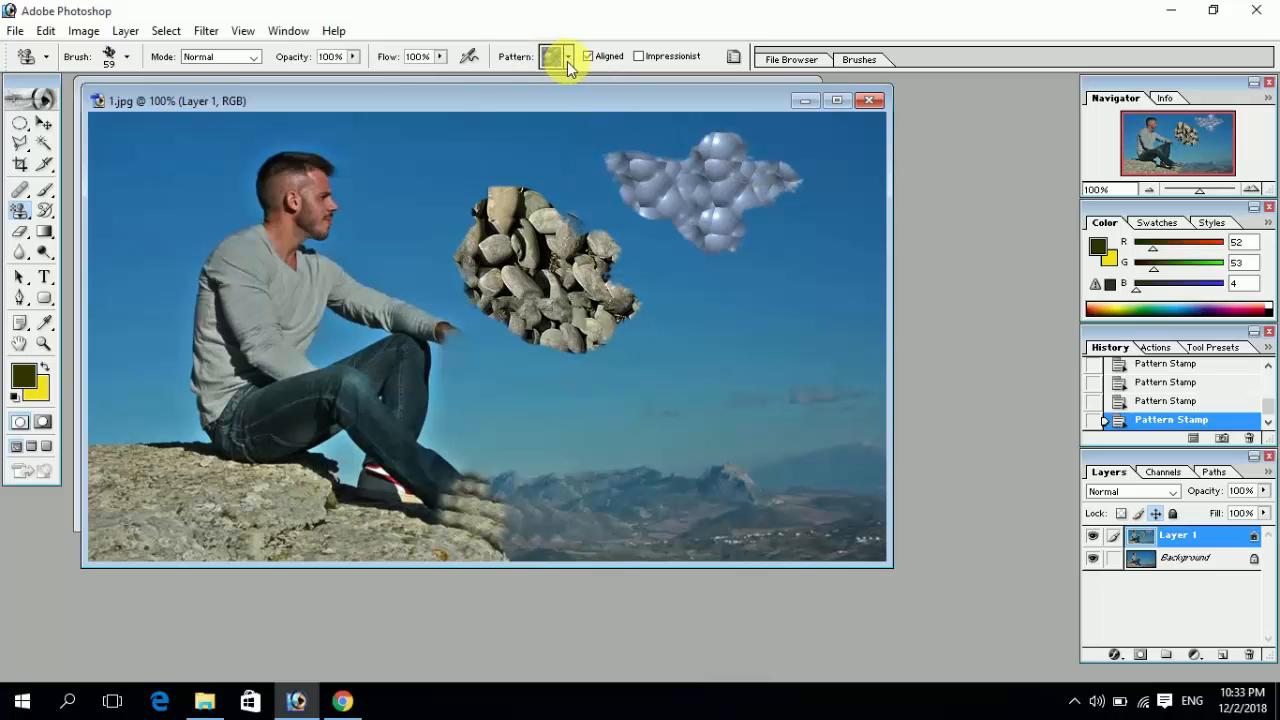
Step: Paint a patch of the Wrinkles pattern over the lower sky above the distant mountains
click(567, 61)
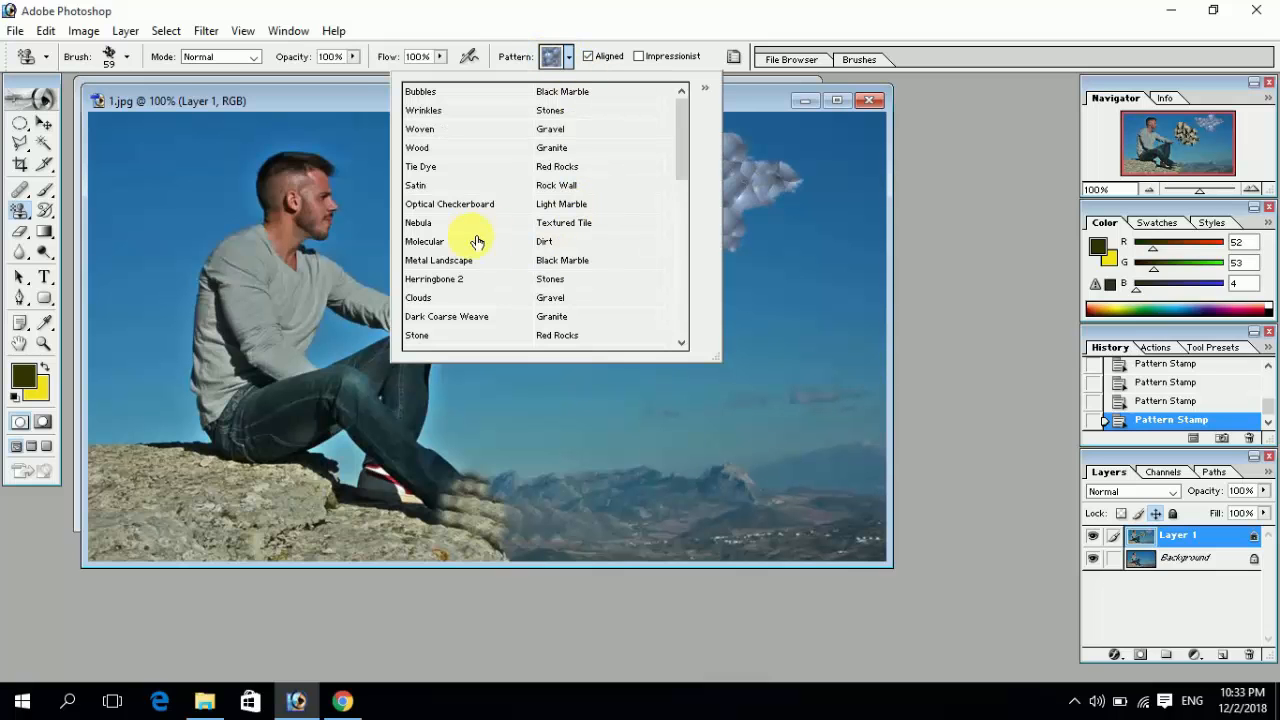
double_click(425, 111)
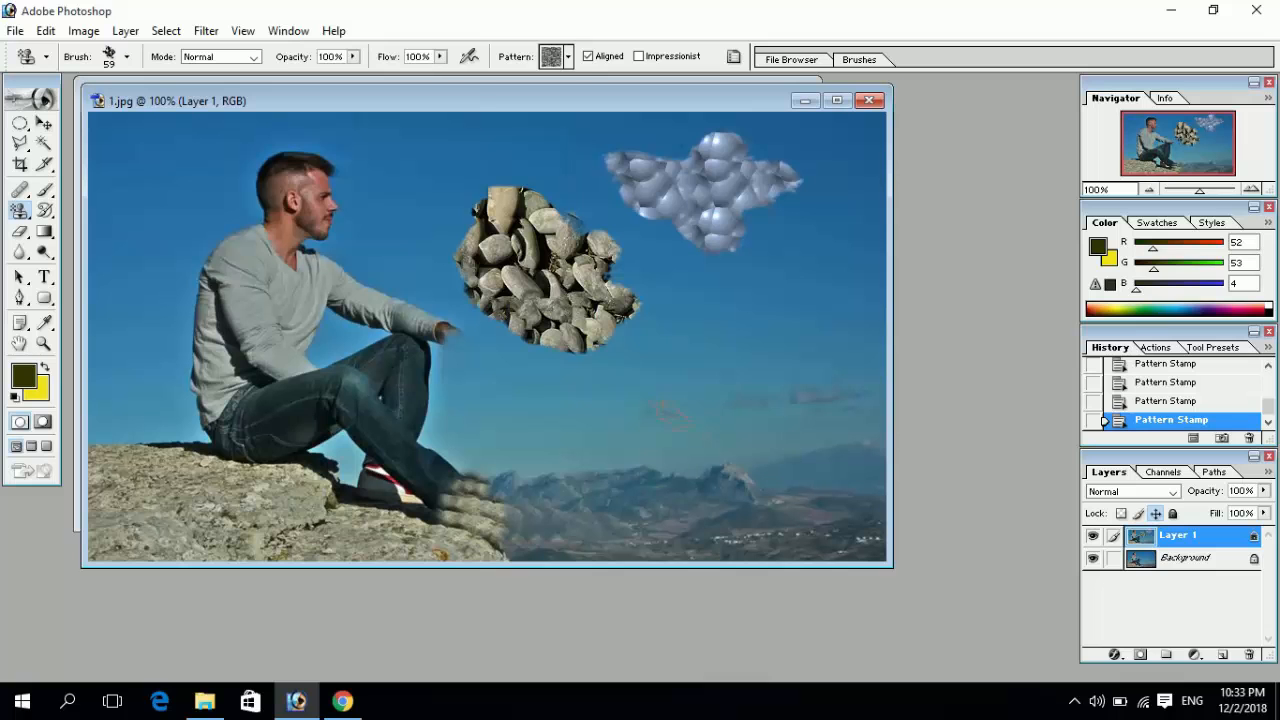
mouse_move(648, 450)
mouse_down()
mouse_move(729, 408)
mouse_move(670, 436)
mouse_move(676, 447)
mouse_move(764, 435)
mouse_move(710, 470)
mouse_up()
mouse_move(740, 425)
mouse_down()
mouse_move(700, 390)
mouse_move(758, 382)
mouse_up()
Step: Cover the landscape beyond the man's feet with the Wrinkles pattern, using the soft 45 px brush tip enlarged to 86 px
right_click(758, 380)
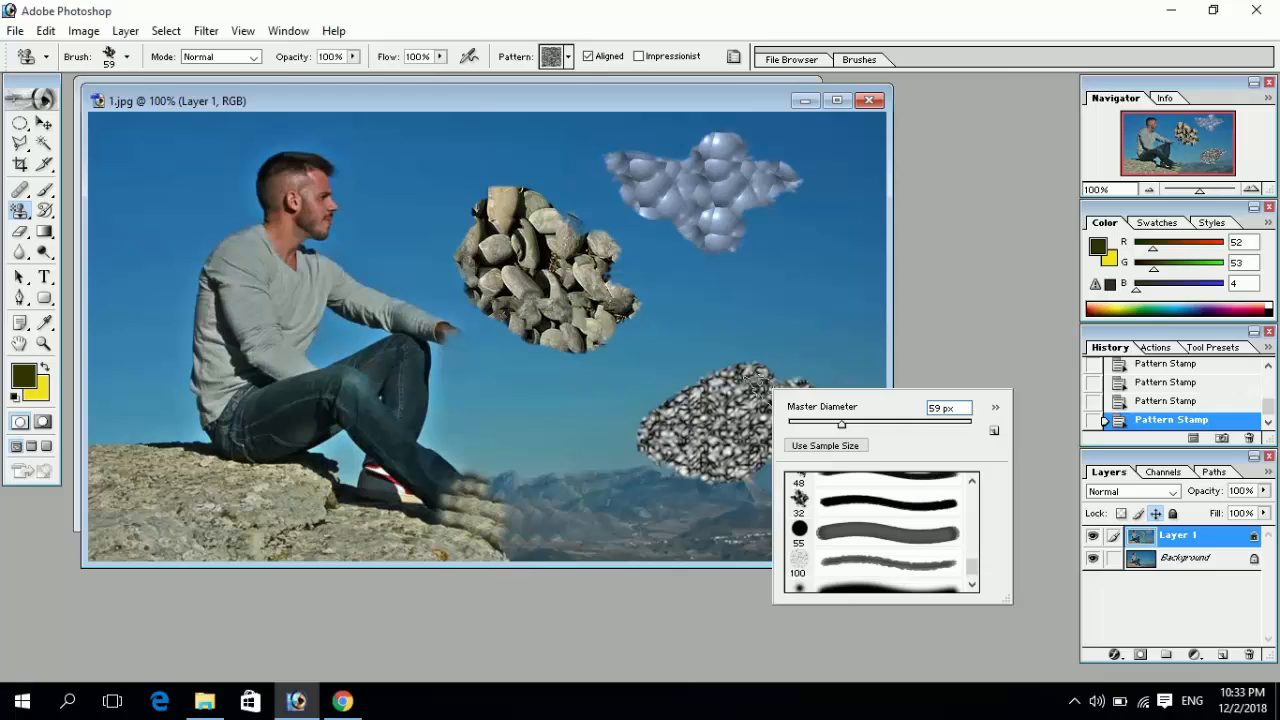
drag(973, 562, 968, 518)
double_click(950, 515)
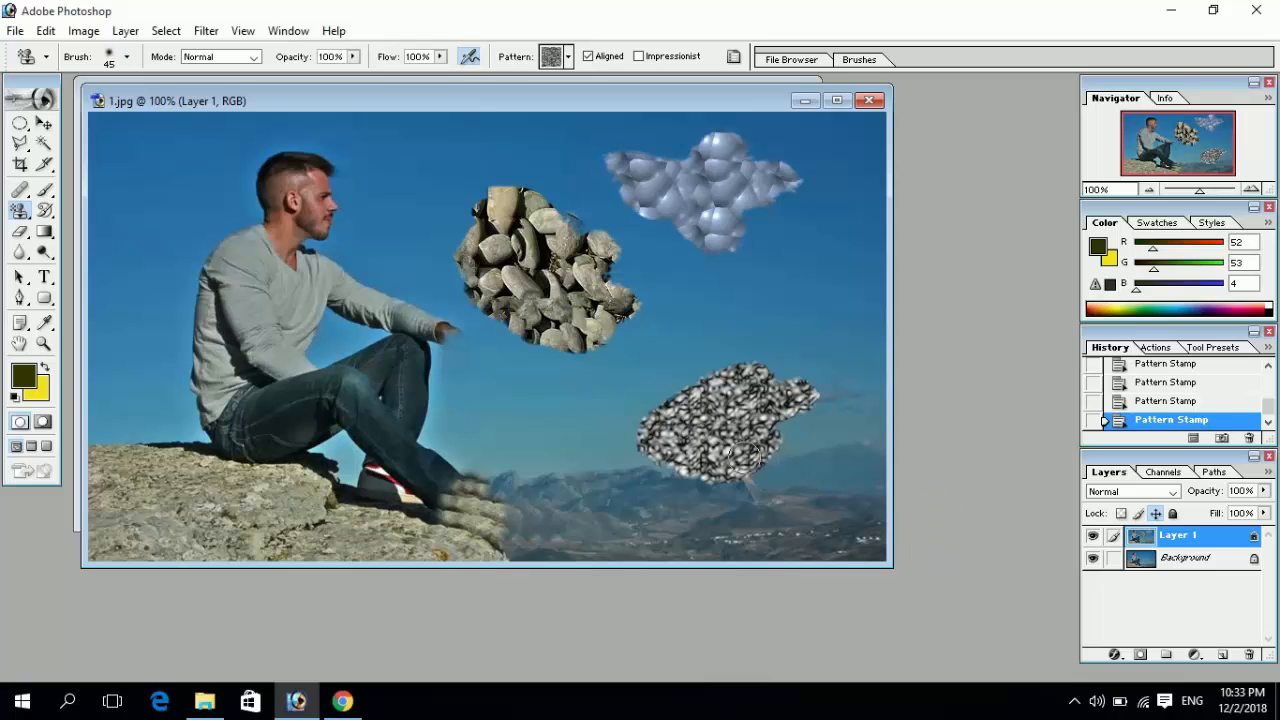
right_click(540, 422)
drag(606, 452, 645, 455)
mouse_move(600, 378)
mouse_down()
mouse_move(545, 372)
mouse_move(580, 385)
mouse_move(557, 389)
mouse_move(520, 430)
mouse_move(600, 460)
mouse_move(520, 465)
mouse_move(545, 462)
mouse_move(580, 400)
mouse_move(635, 420)
mouse_move(587, 491)
mouse_up()
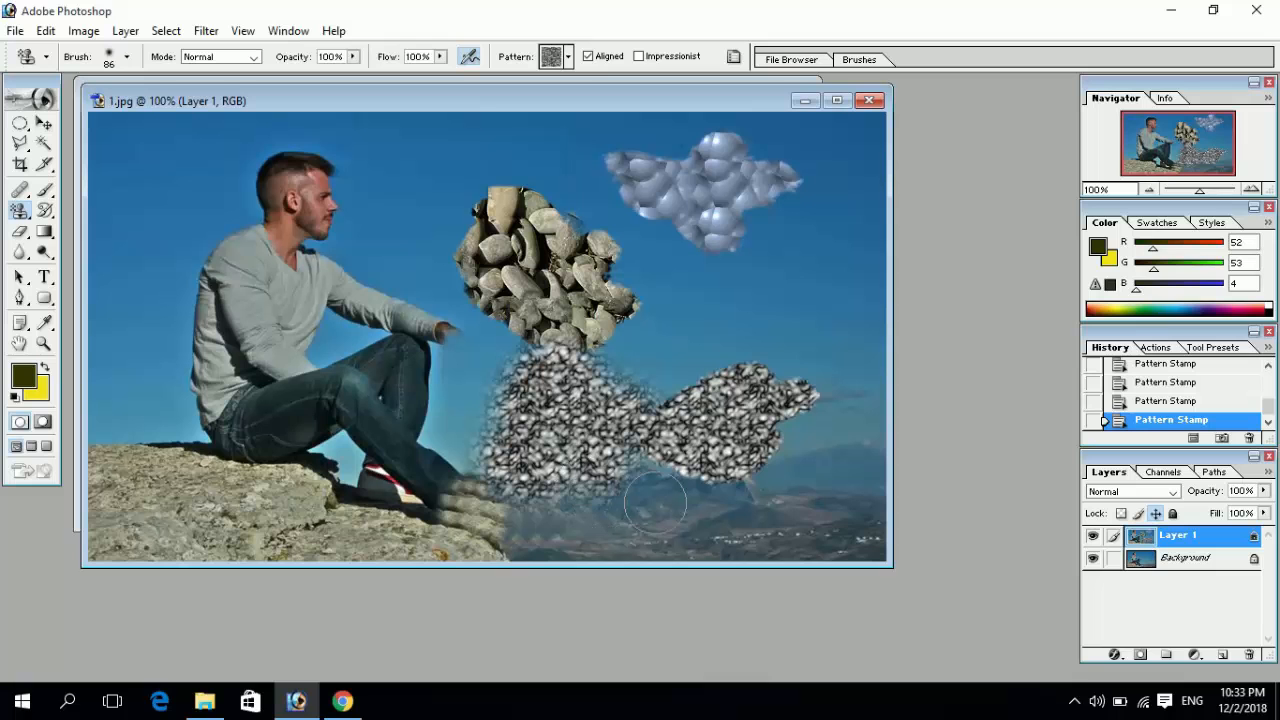
mouse_move(855, 537)
mouse_down()
mouse_move(850, 460)
mouse_move(870, 490)
mouse_move(775, 470)
mouse_move(570, 500)
mouse_move(515, 530)
mouse_move(810, 530)
mouse_move(835, 515)
mouse_move(826, 493)
mouse_up()
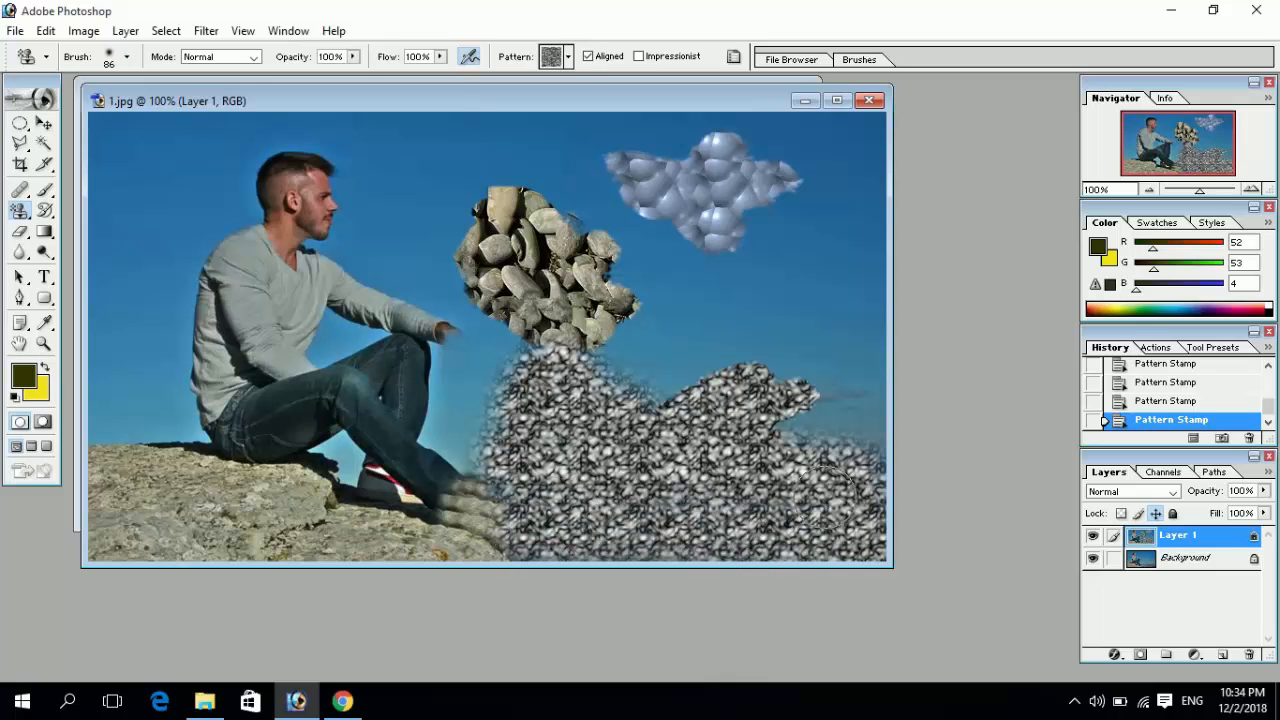